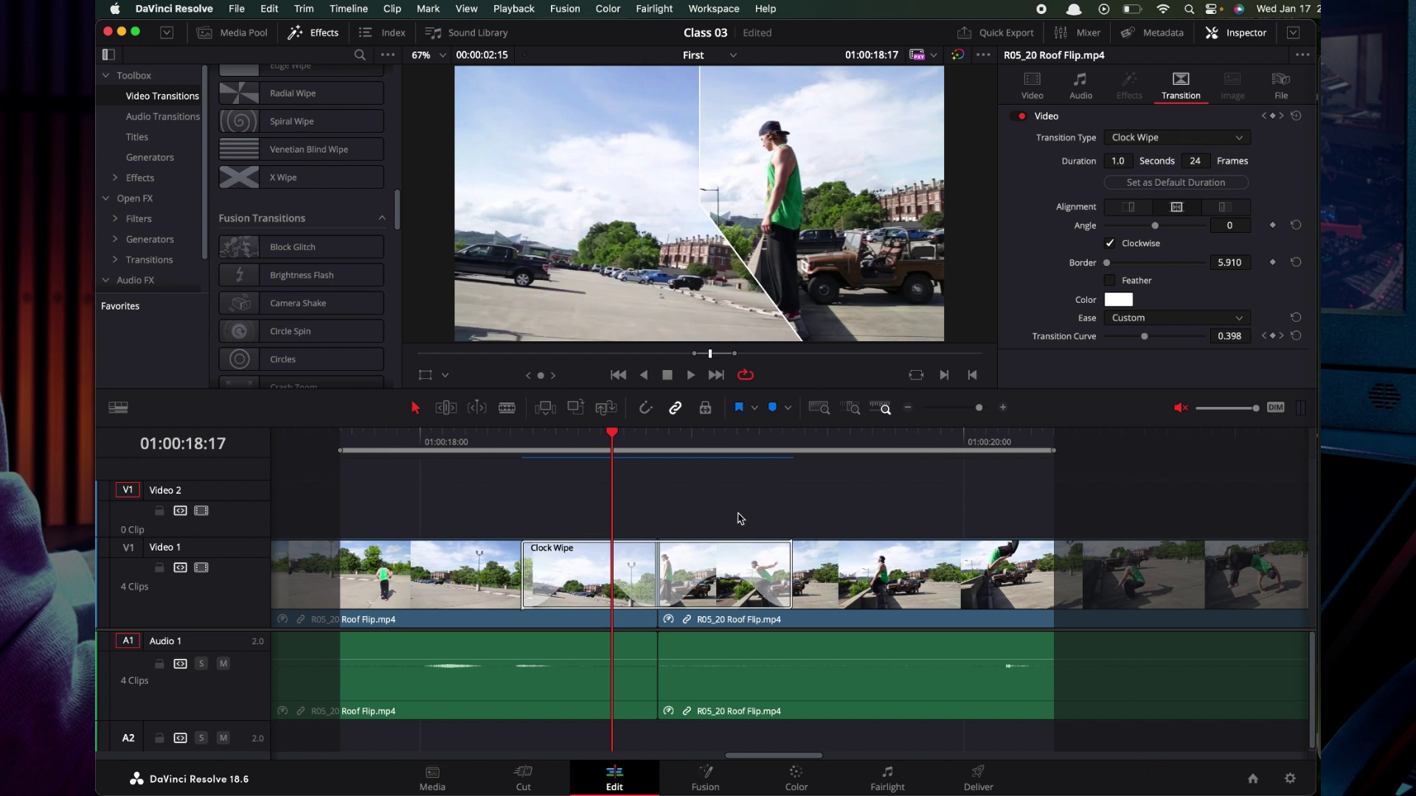
- Scroll and zoom the timeline out until all four roof-flip clips on V1 and A1 fit
scroll(739, 518, "left", 2)
scroll(740, 518, "right", 5)
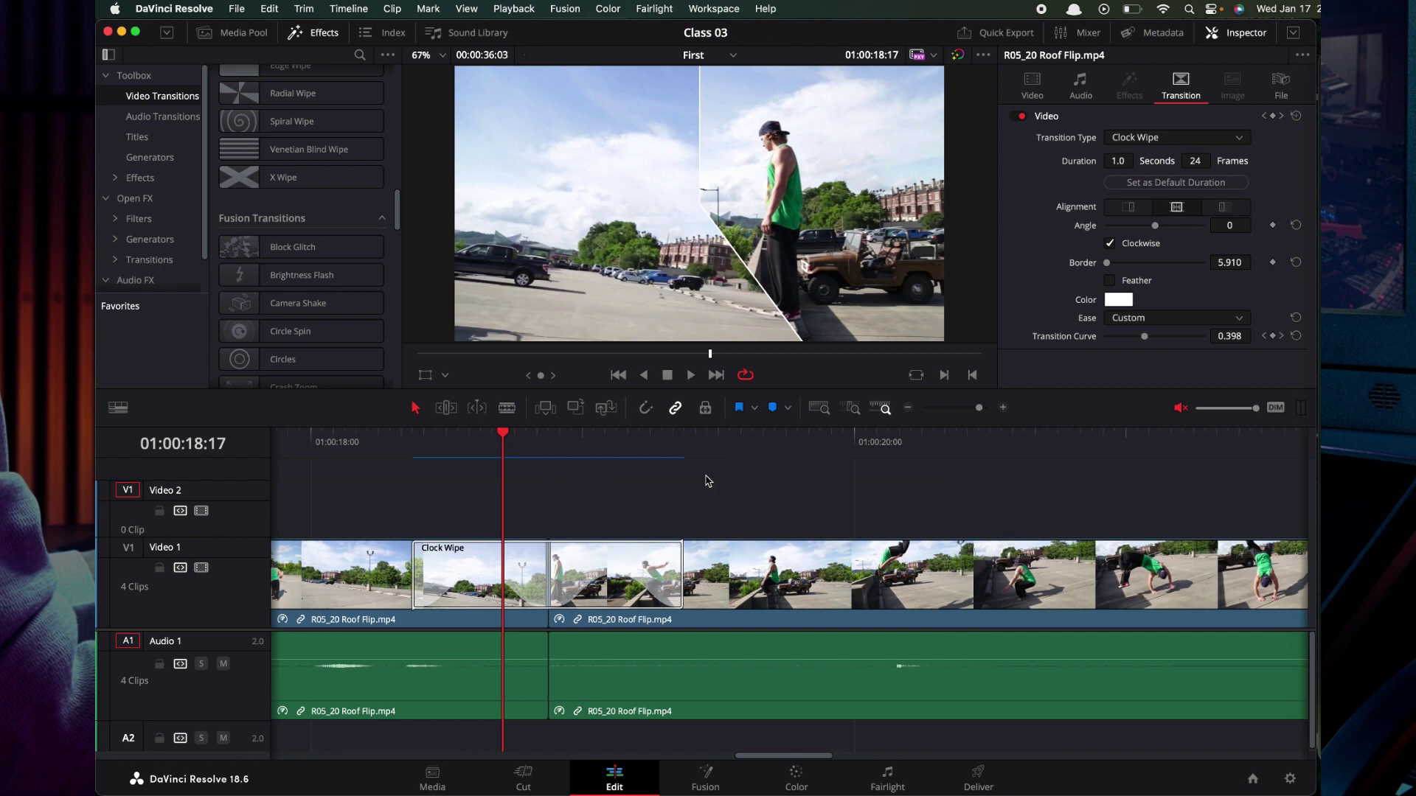
scroll(706, 481, "left", 5)
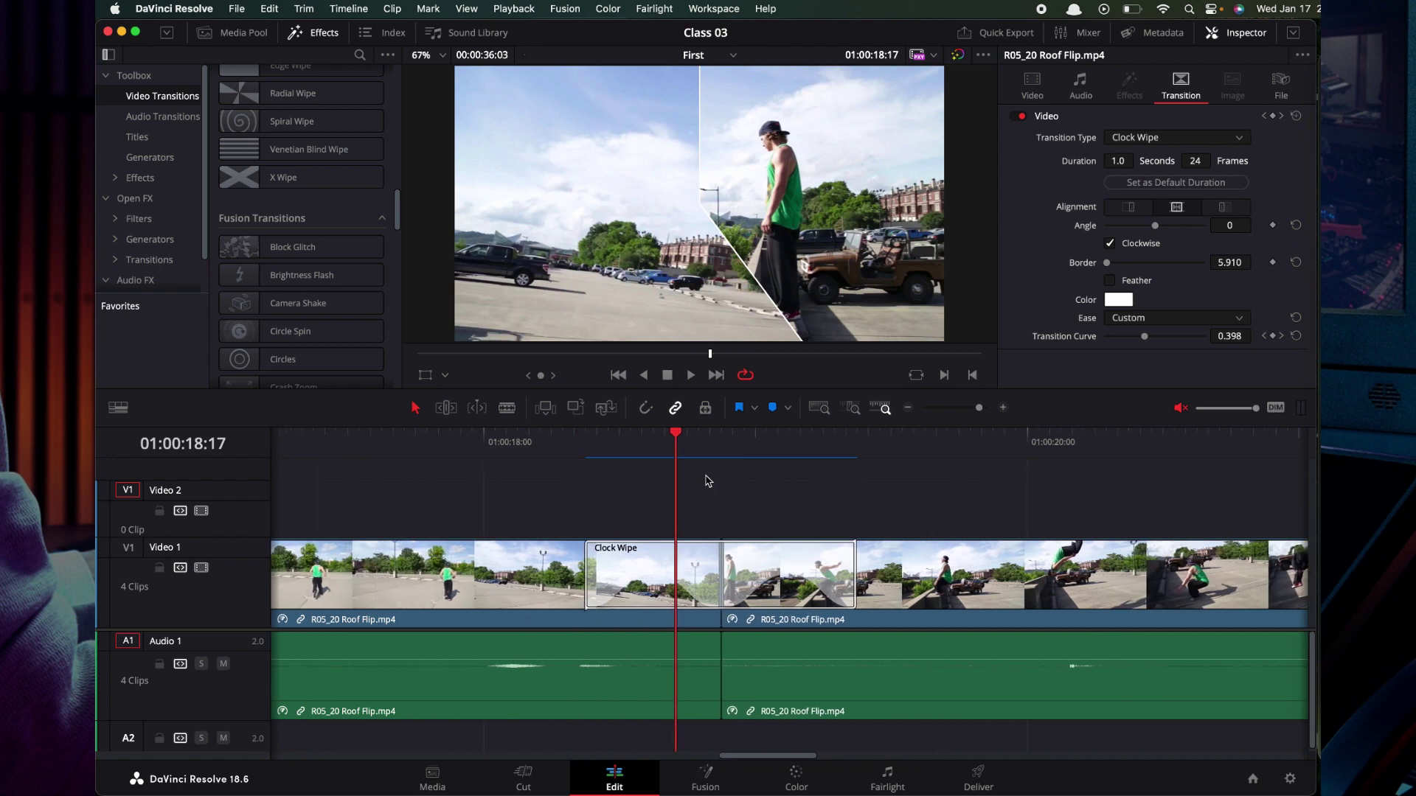
scroll(706, 481, "down", 2)
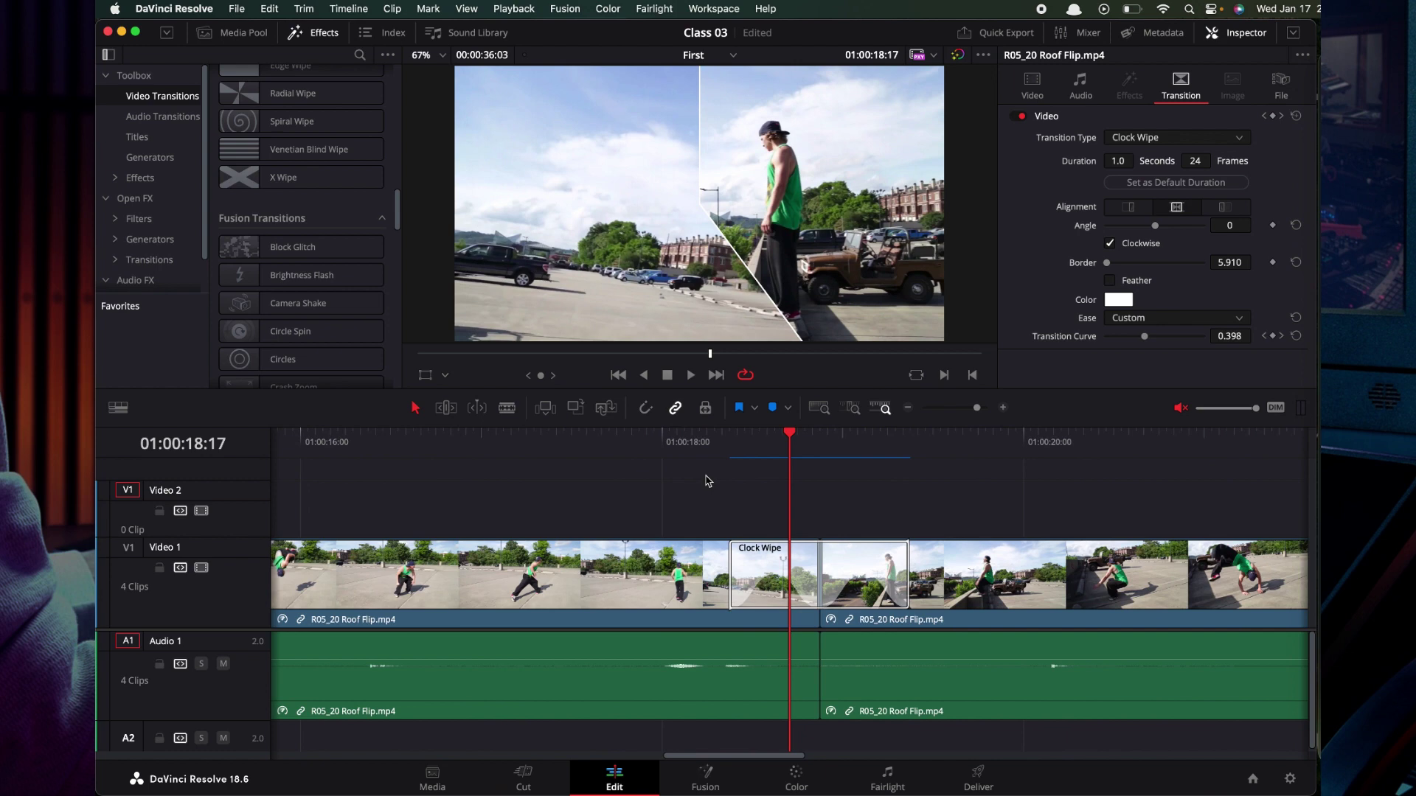
scroll(706, 481, "down", 2)
scroll(710, 481, "down", 2)
- Move the fourth roof-flip clip later, to about 01:00:56
scroll(713, 482, "down", 2)
scroll(719, 483, "down", 2)
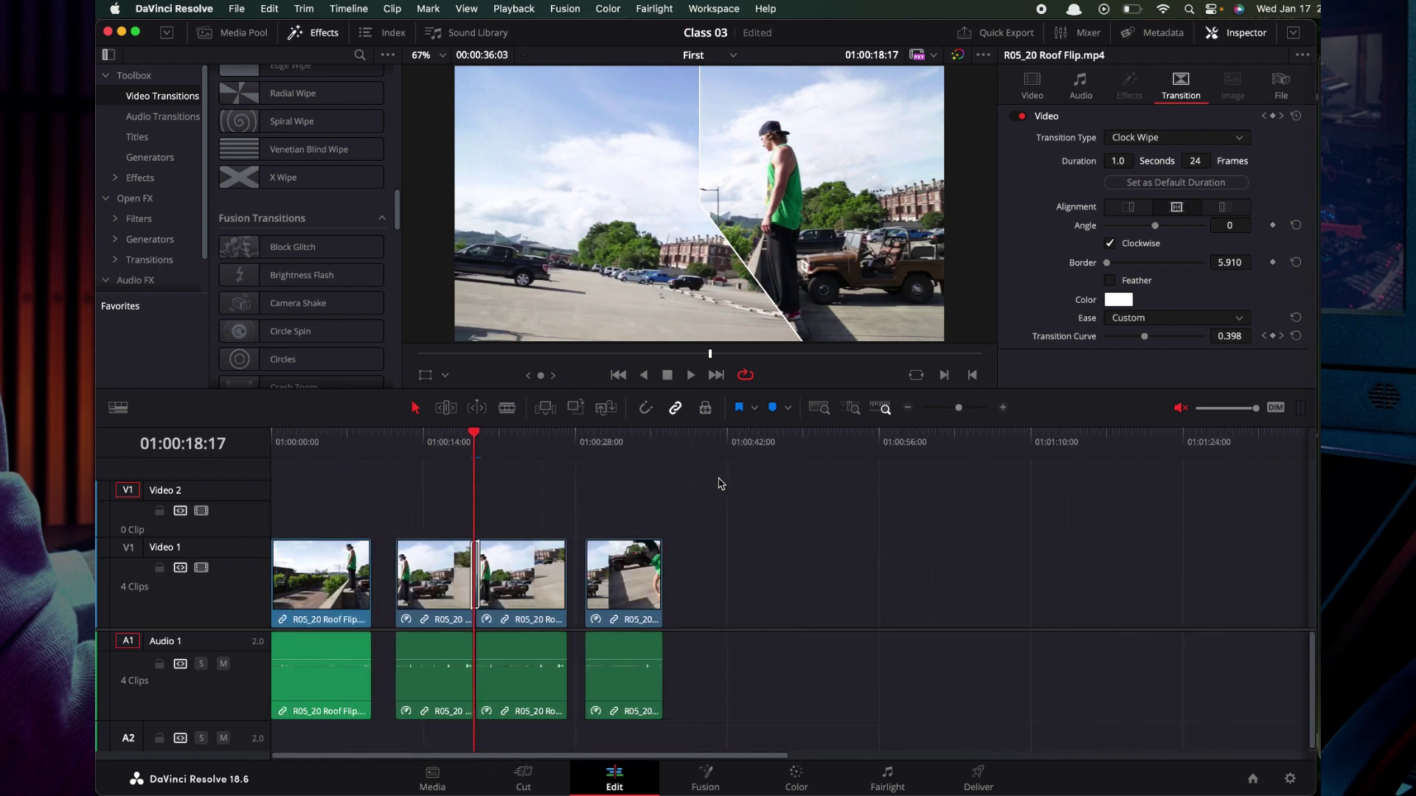
left_click_drag(634, 575, 896, 606)
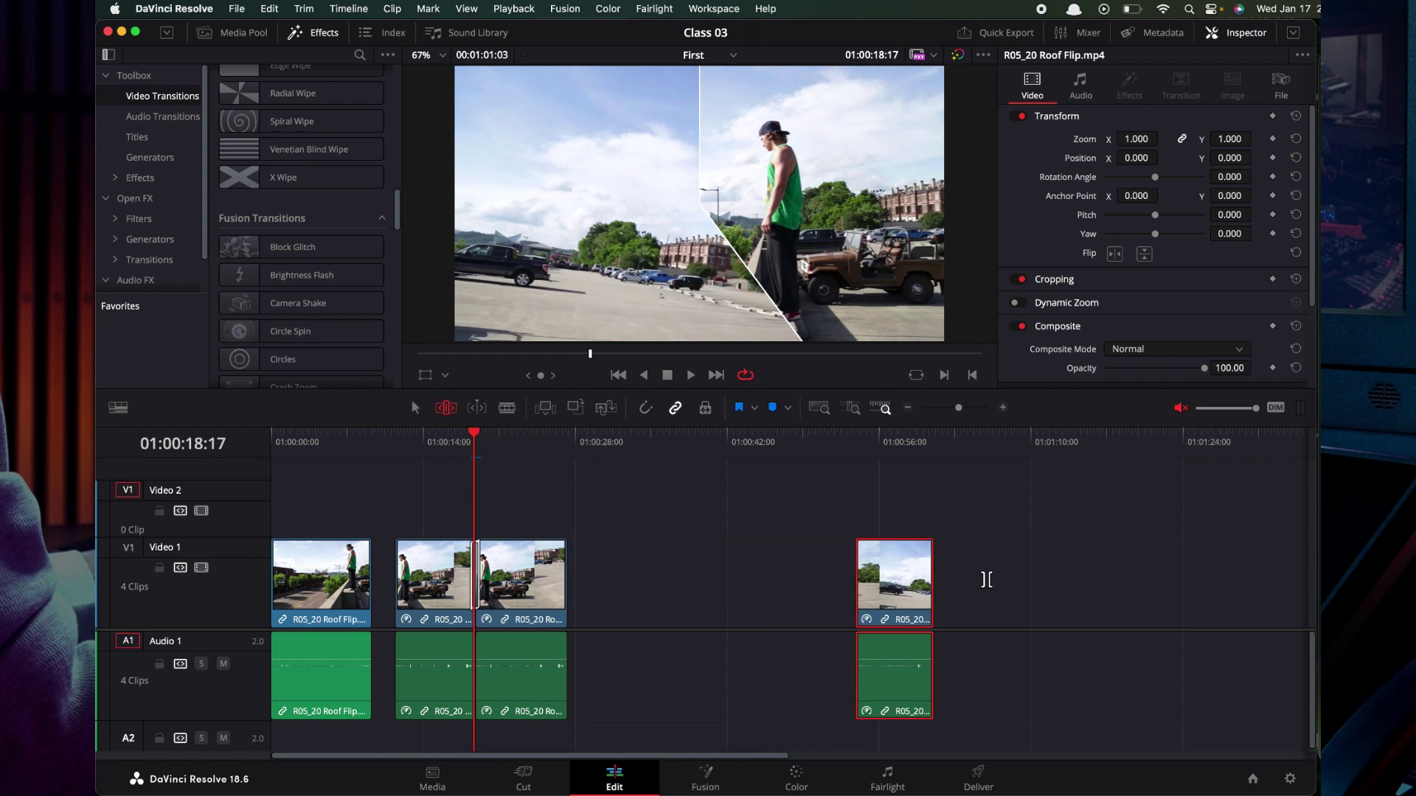
- Lengthen the fourth clip in Trim mode, pulling its start earlier and its end later
left_click(876, 564)
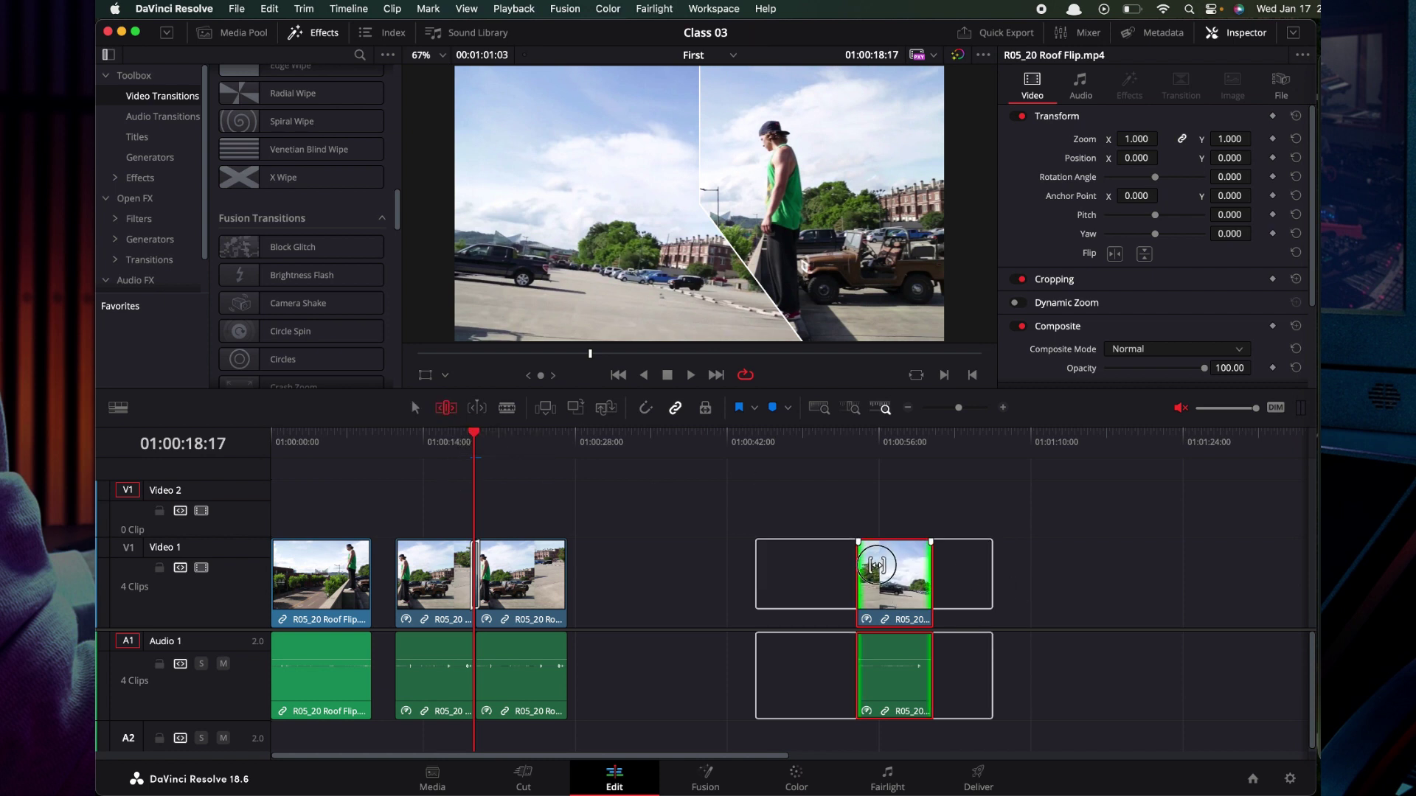
left_click_drag(876, 565, 879, 565)
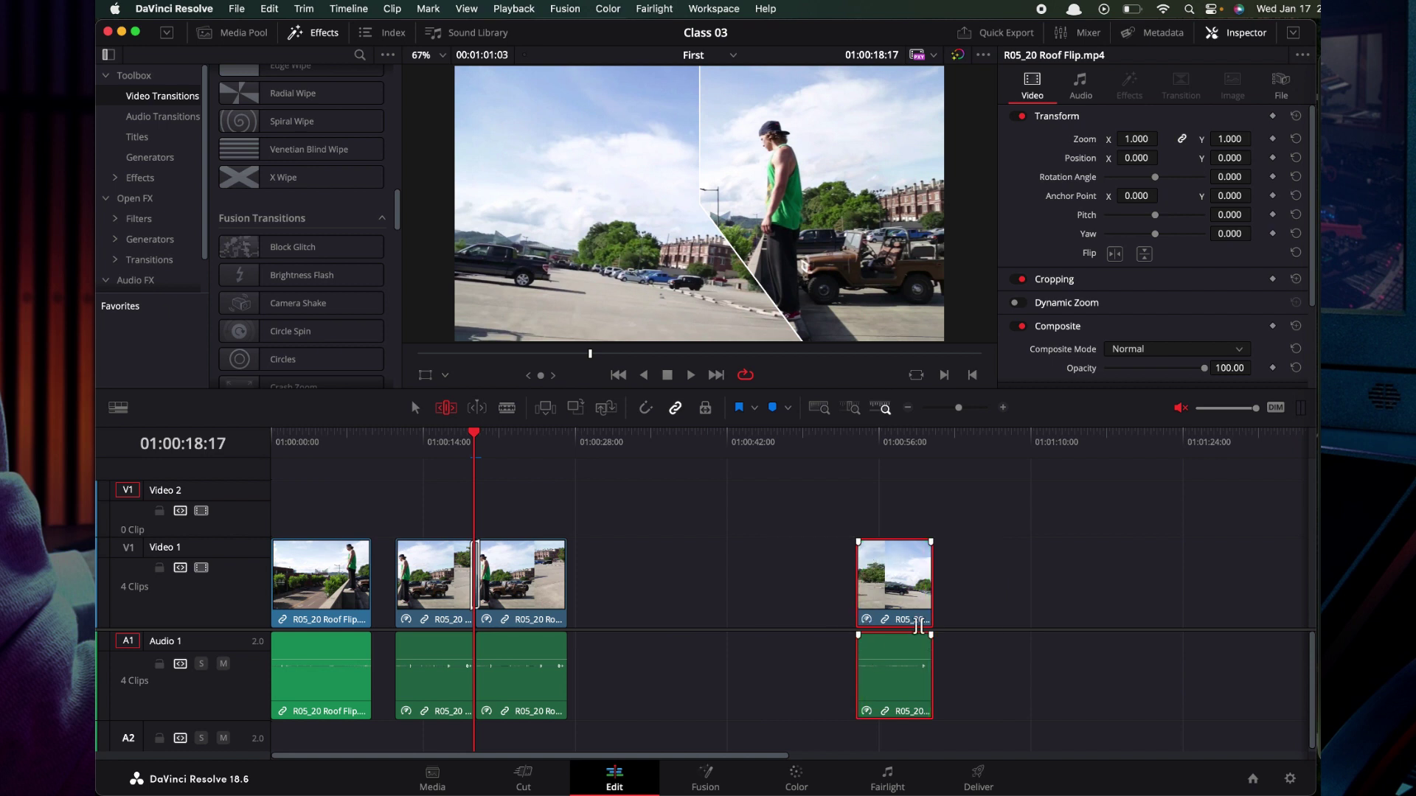
left_click_drag(856, 566, 846, 573)
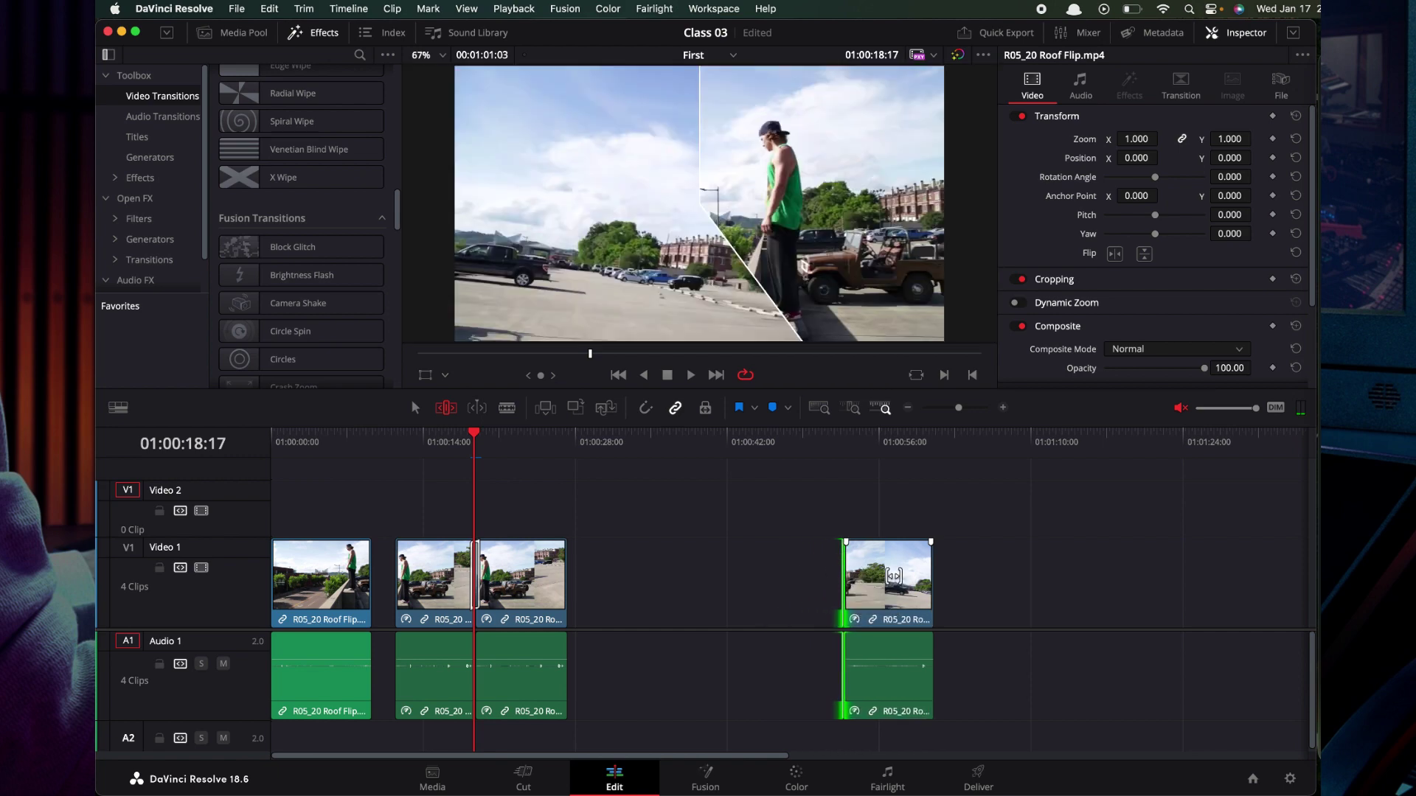
left_click_drag(935, 572, 1011, 584)
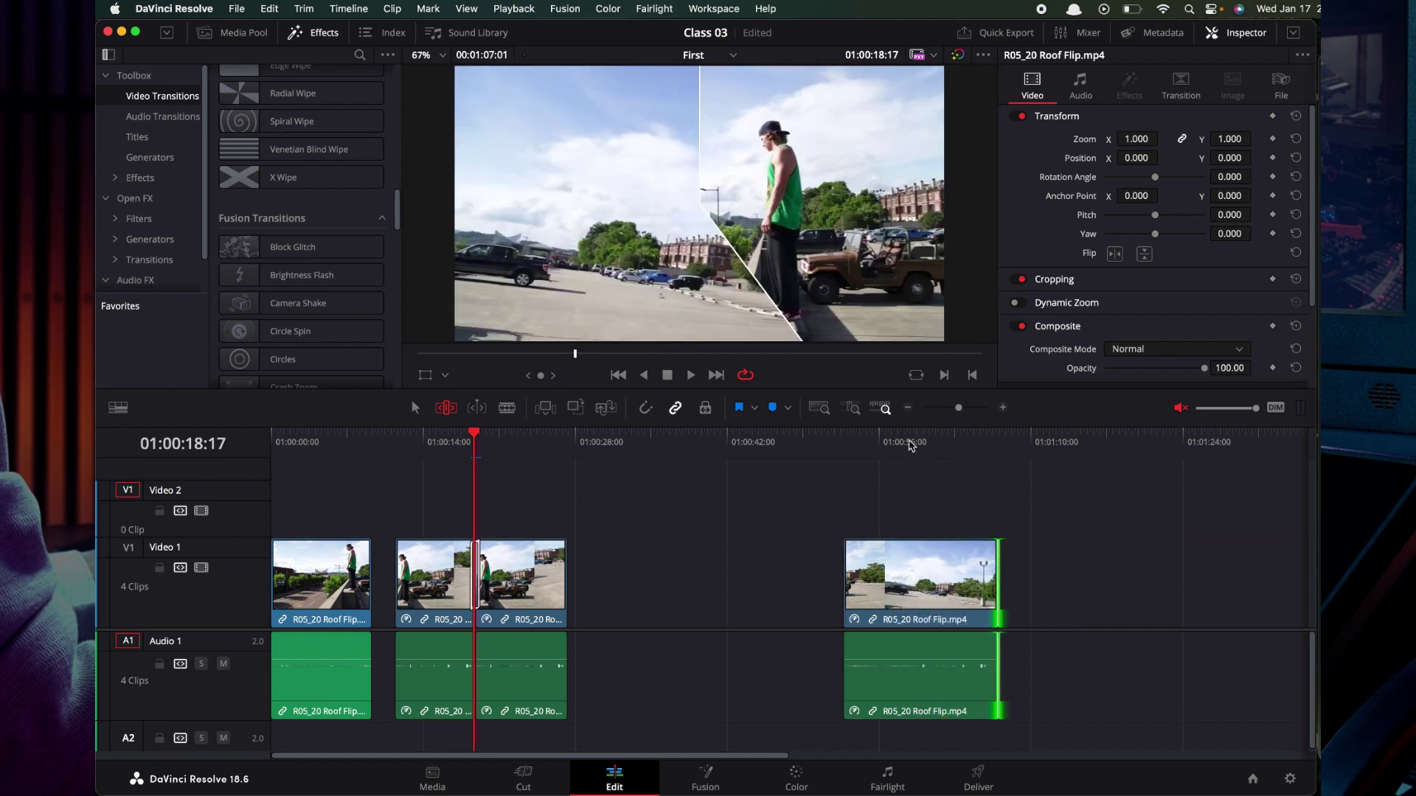
- Undo the last clip's end extension and select the last clip
key("super+z")
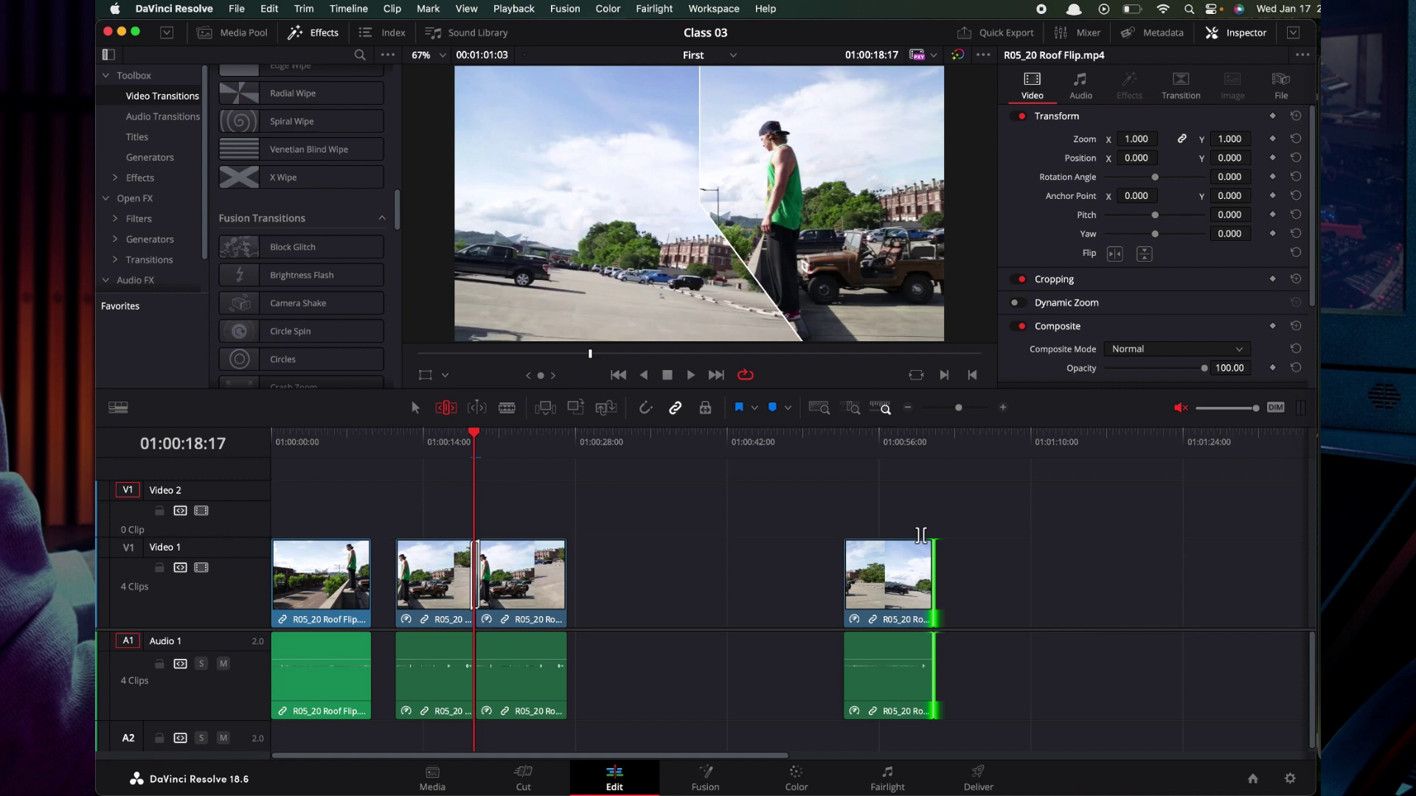
mouse_move(920, 444)
left_mouse_down()
mouse_move(995, 452)
mouse_move(911, 452)
mouse_move(1018, 453)
mouse_move(884, 459)
left_mouse_up()
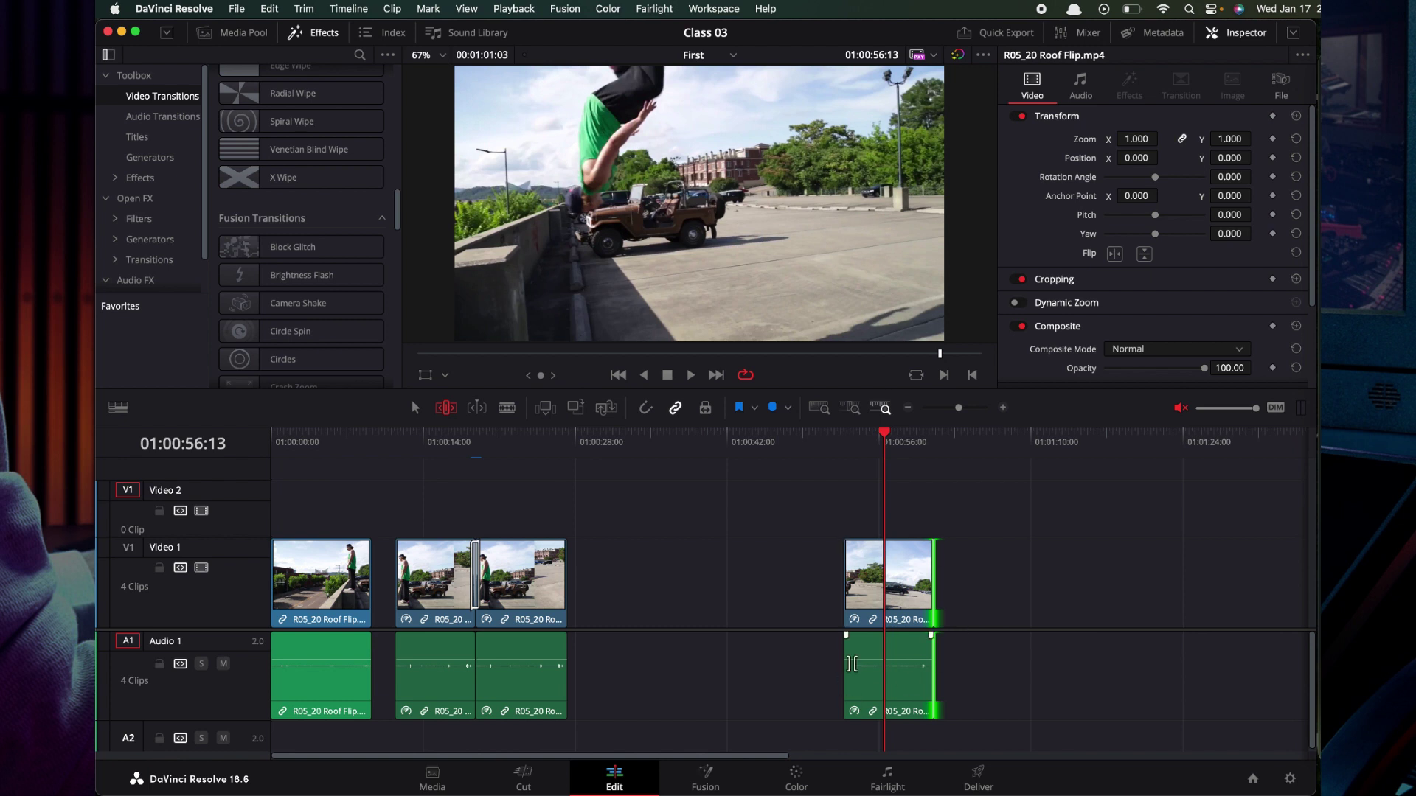
left_click(903, 546)
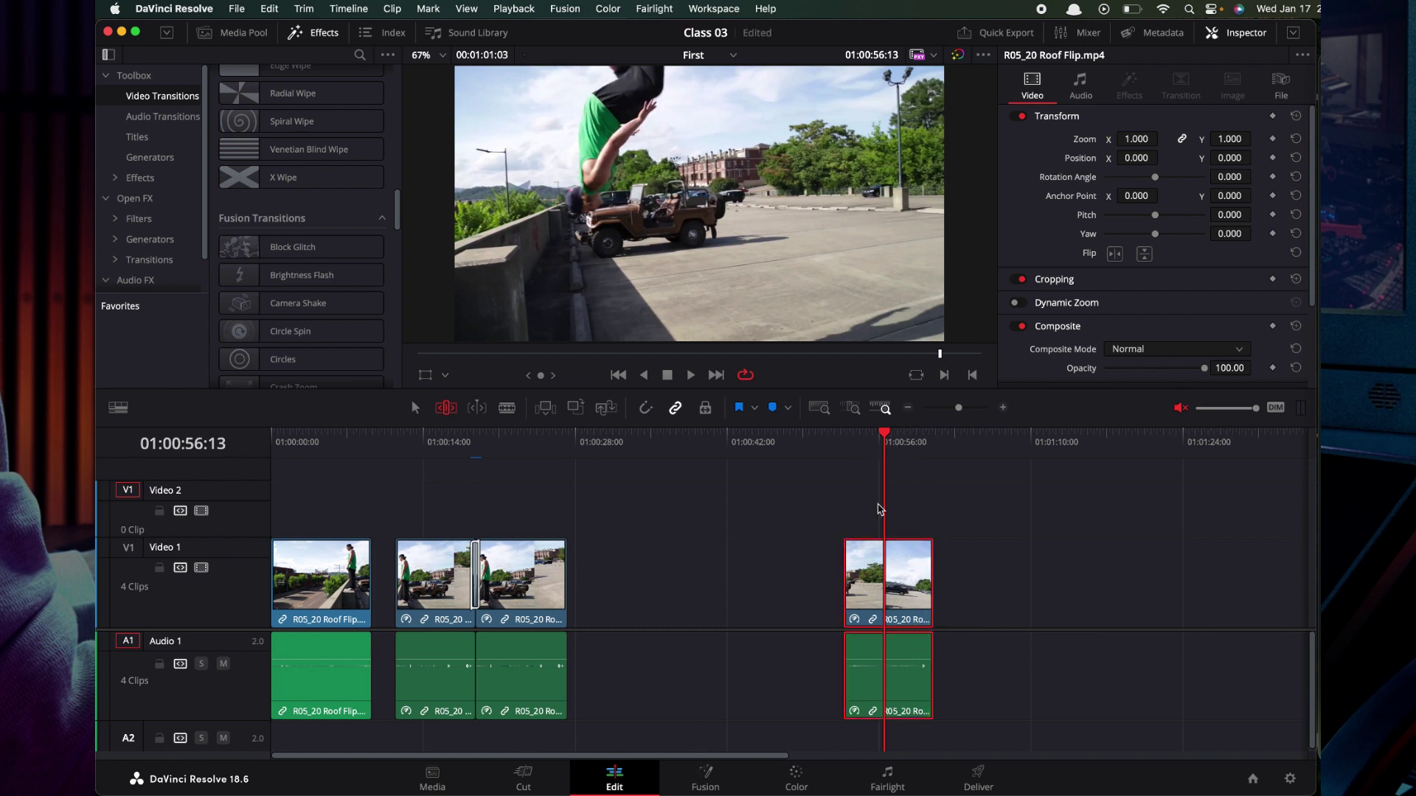
- Move the playhead to 01:00:12:15 and shift the middle clip's timing in Trim mode
left_click_drag(904, 455, 408, 443)
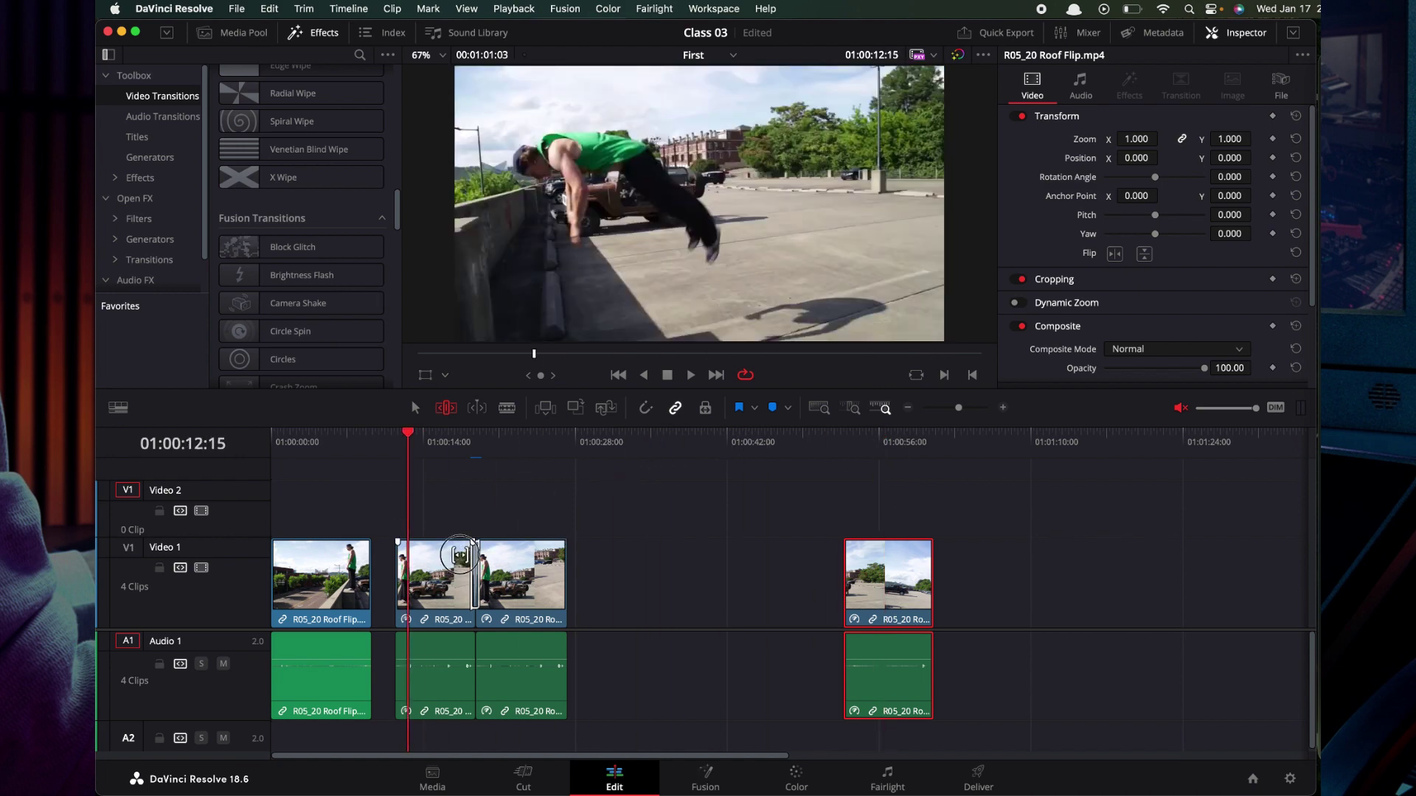
left_click(460, 554)
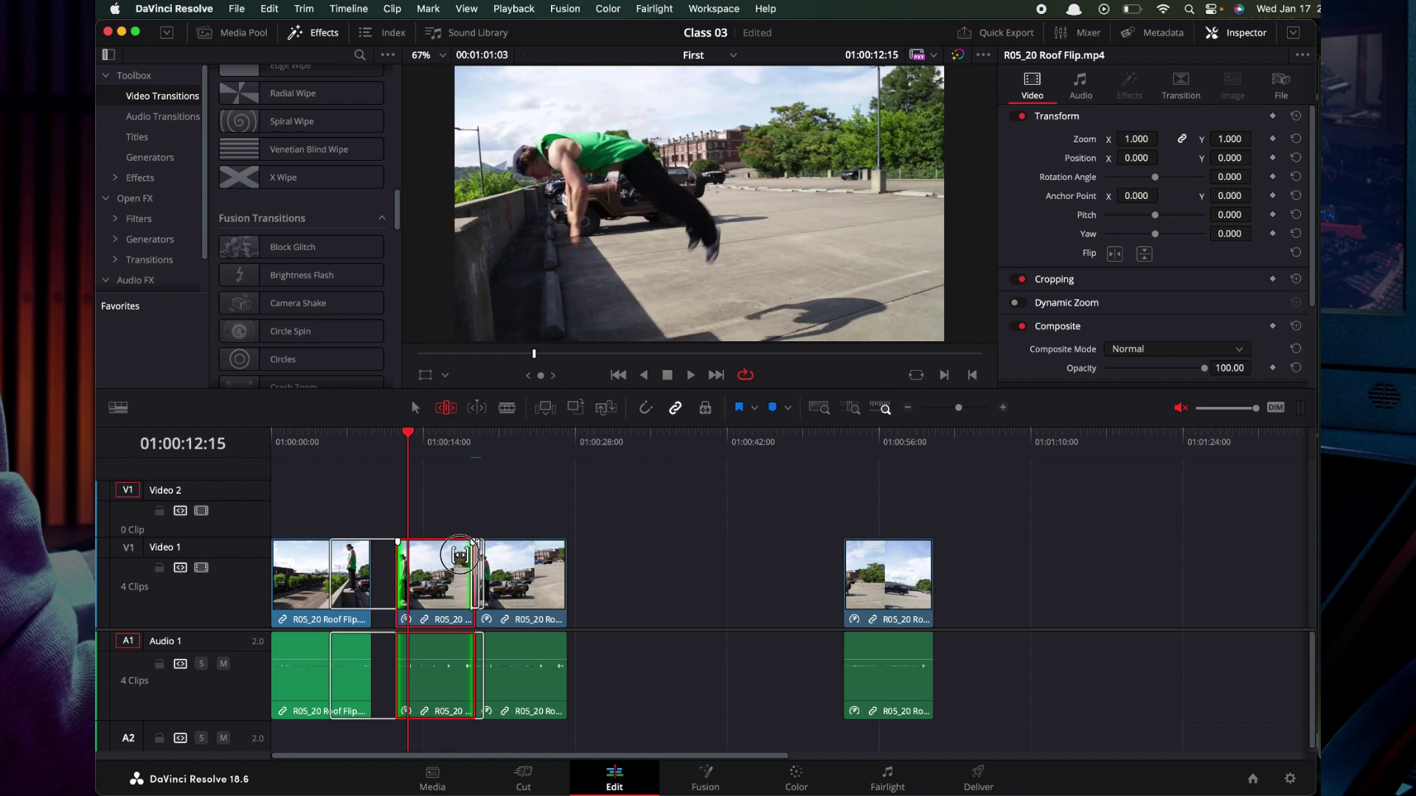
left_click_drag(460, 554, 506, 558)
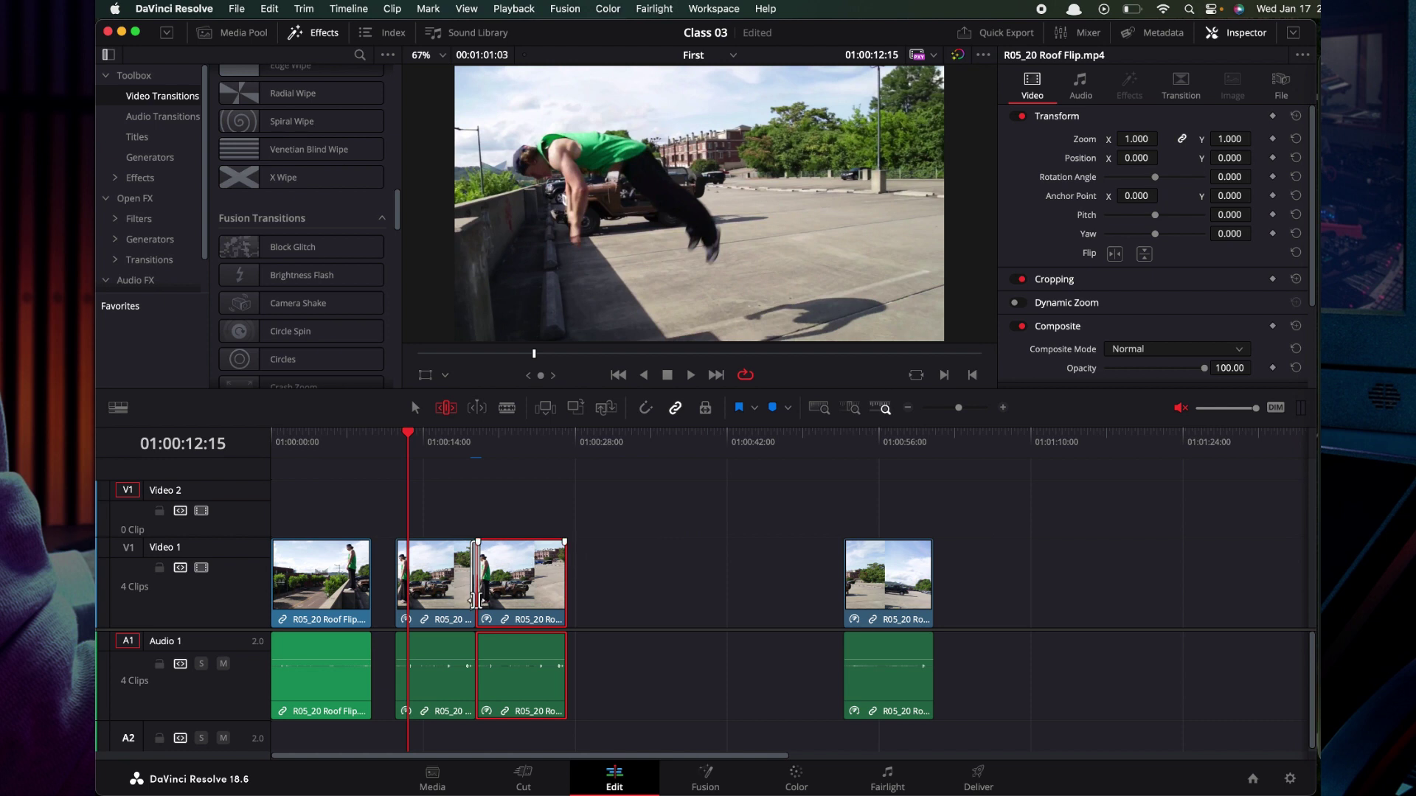
- Zoom into the cut and select the Clock Wipe and the second roof-flip clip
scroll(475, 599, "right", 3)
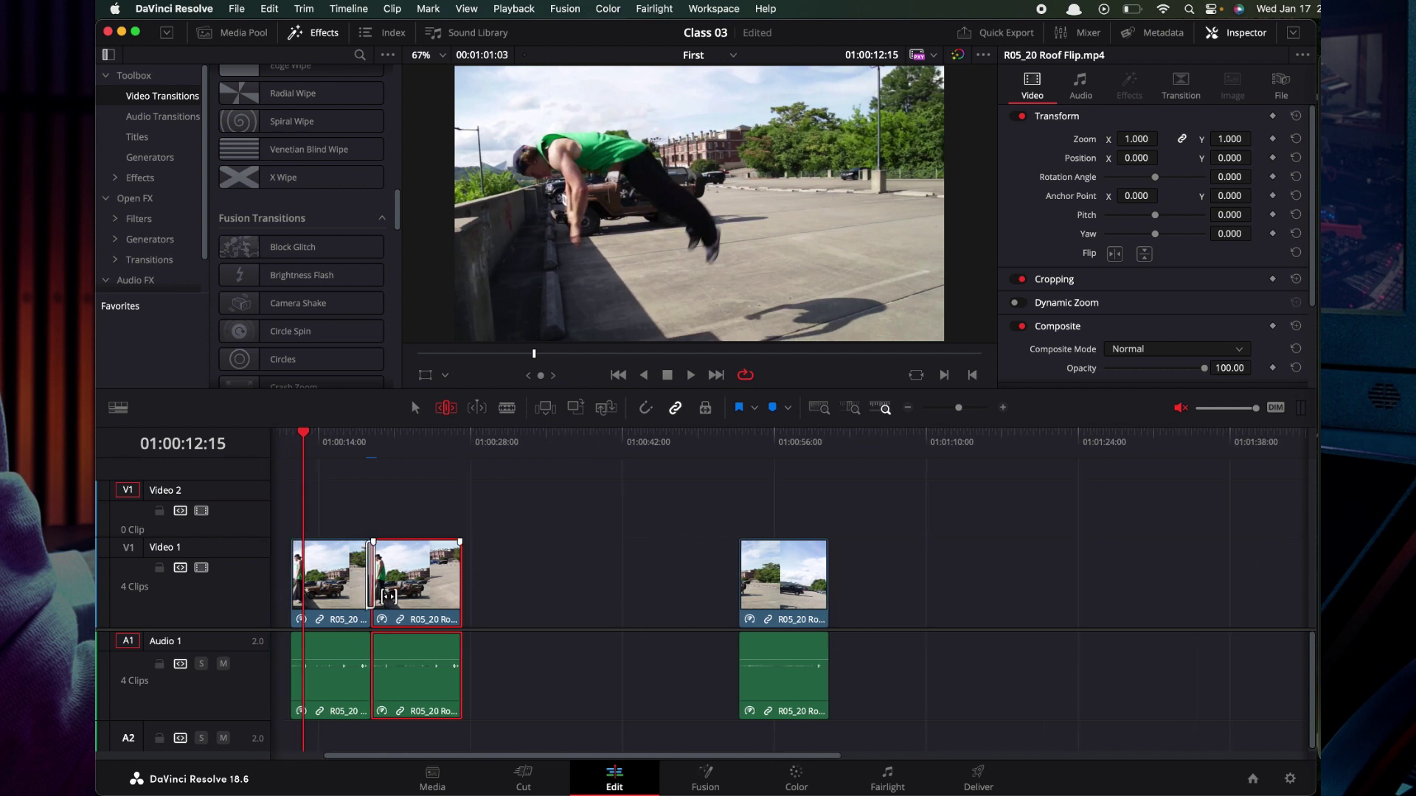
scroll(389, 596, "up", 5)
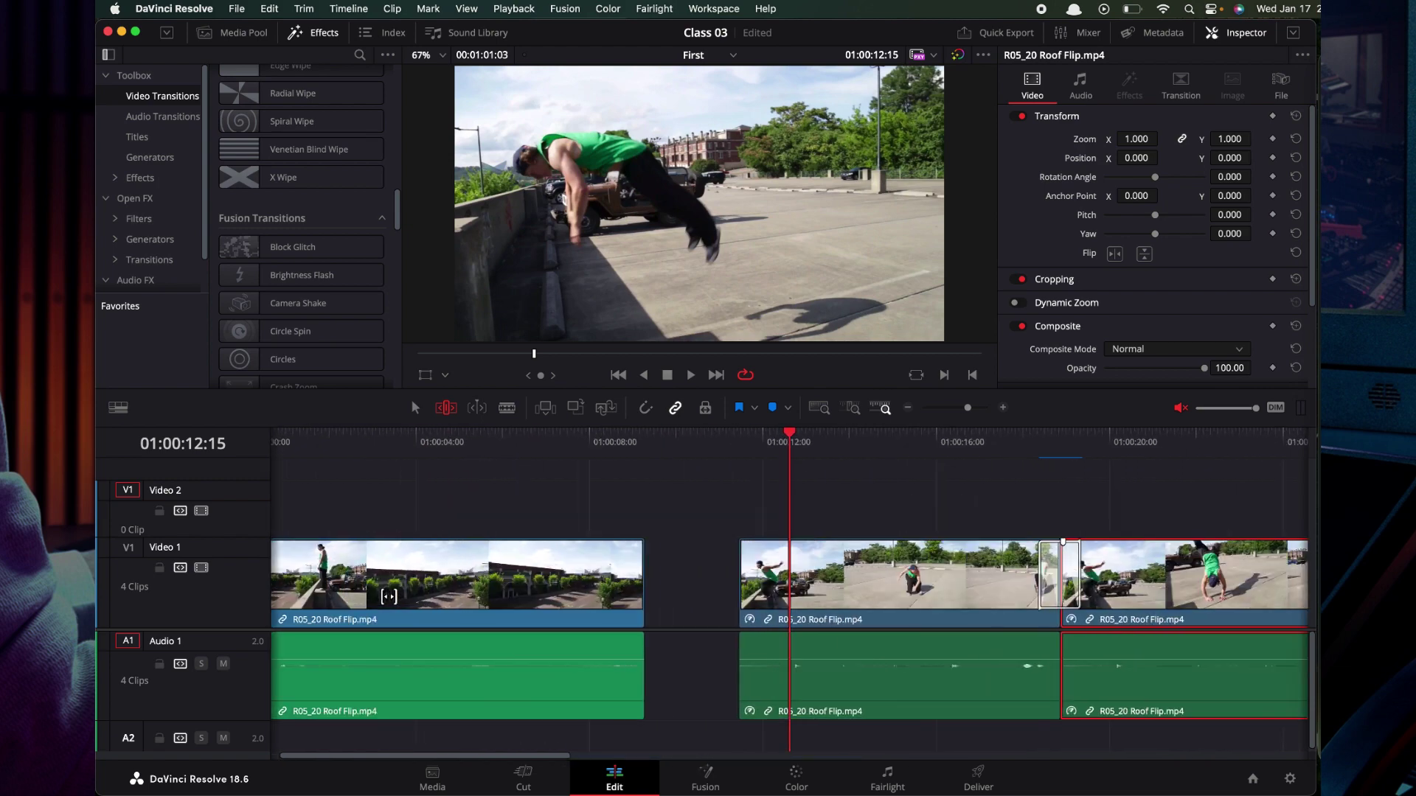
scroll(427, 601, "right", 10)
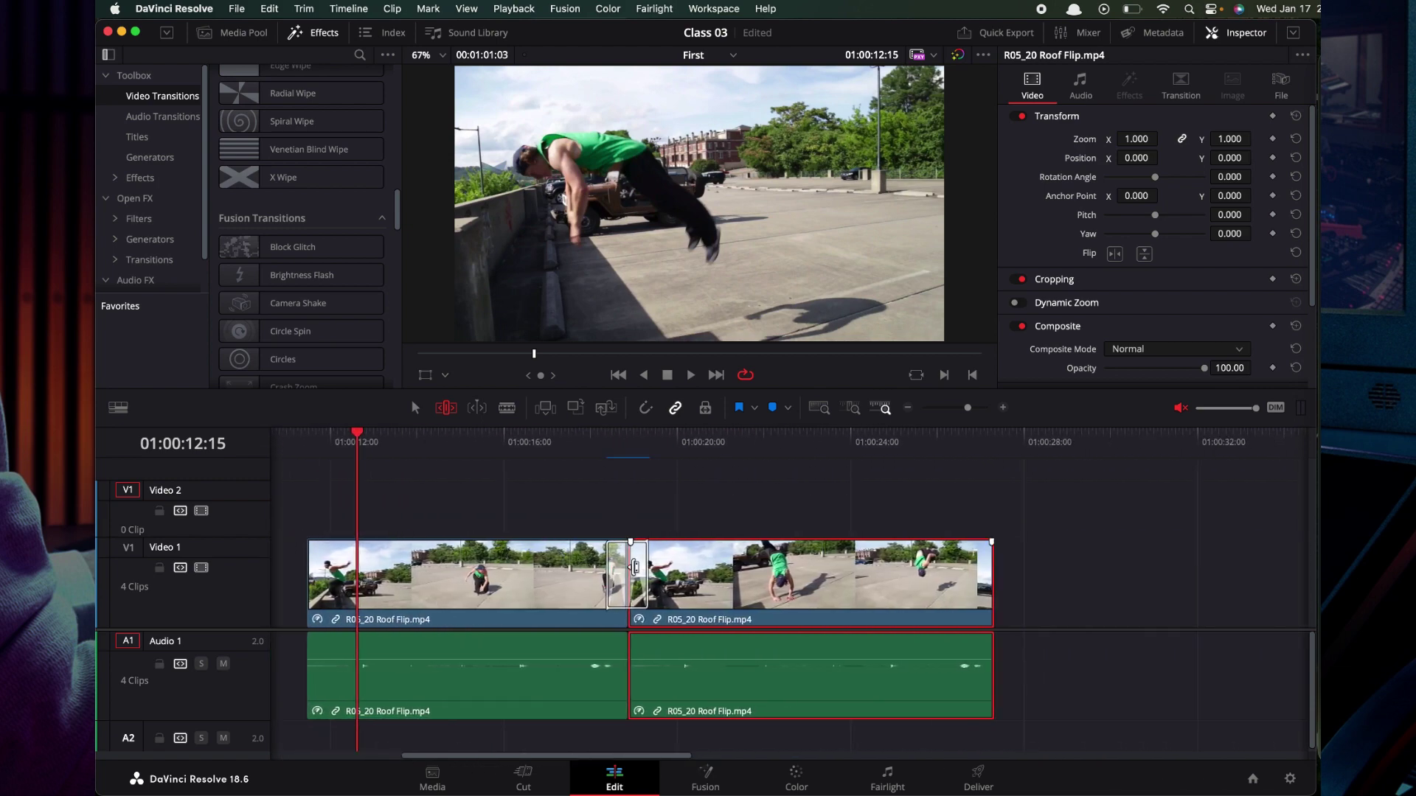
left_click(609, 572)
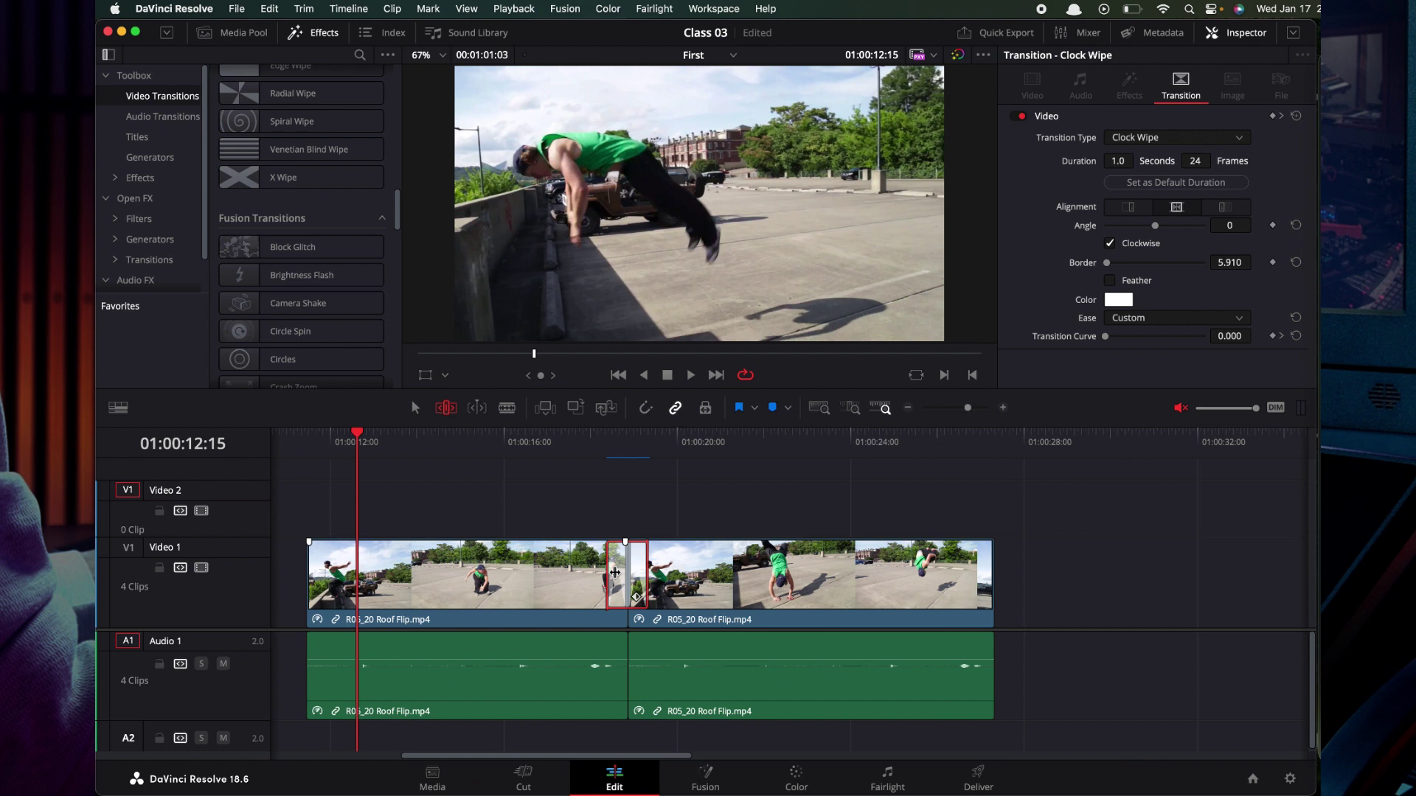
left_click(669, 574)
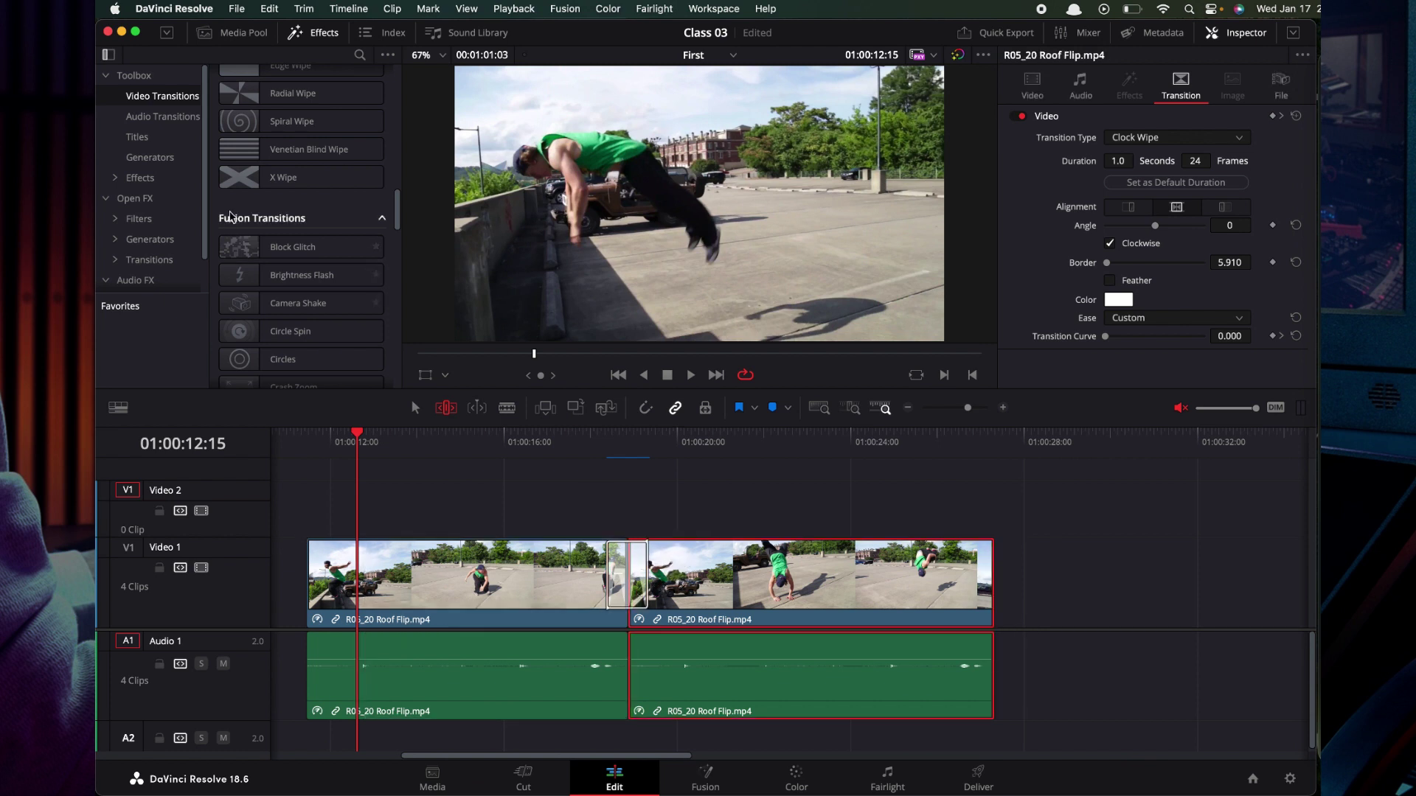
- Replace the Clock Wipe with Push from Video Transitions > Motion and preview it at curve 0.333
scroll(244, 221, "down", 2)
scroll(238, 216, "up", 3)
scroll(238, 216, "up", 2)
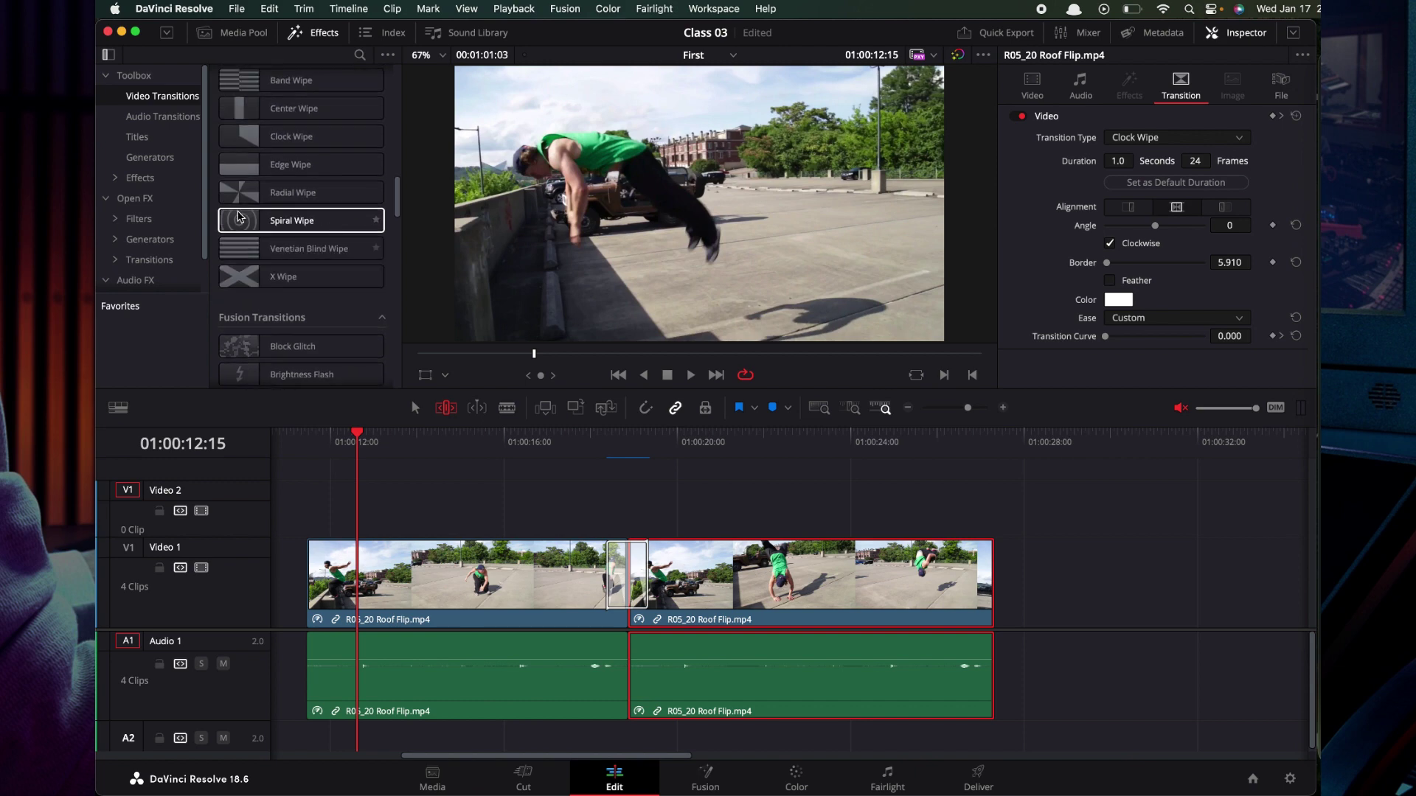
scroll(237, 215, "up", 2)
scroll(238, 215, "up", 2)
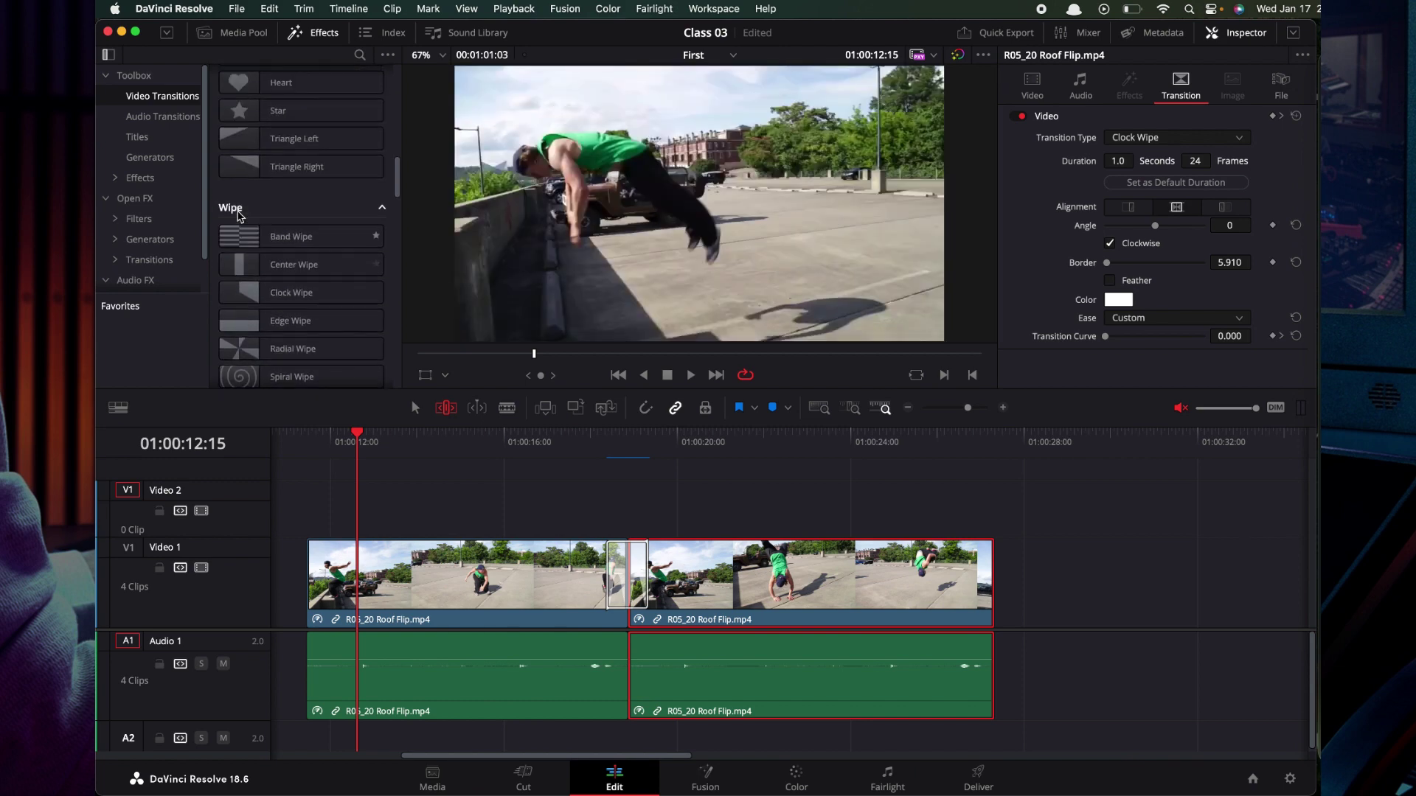
scroll(237, 215, "up", 2)
scroll(237, 215, "up", 1)
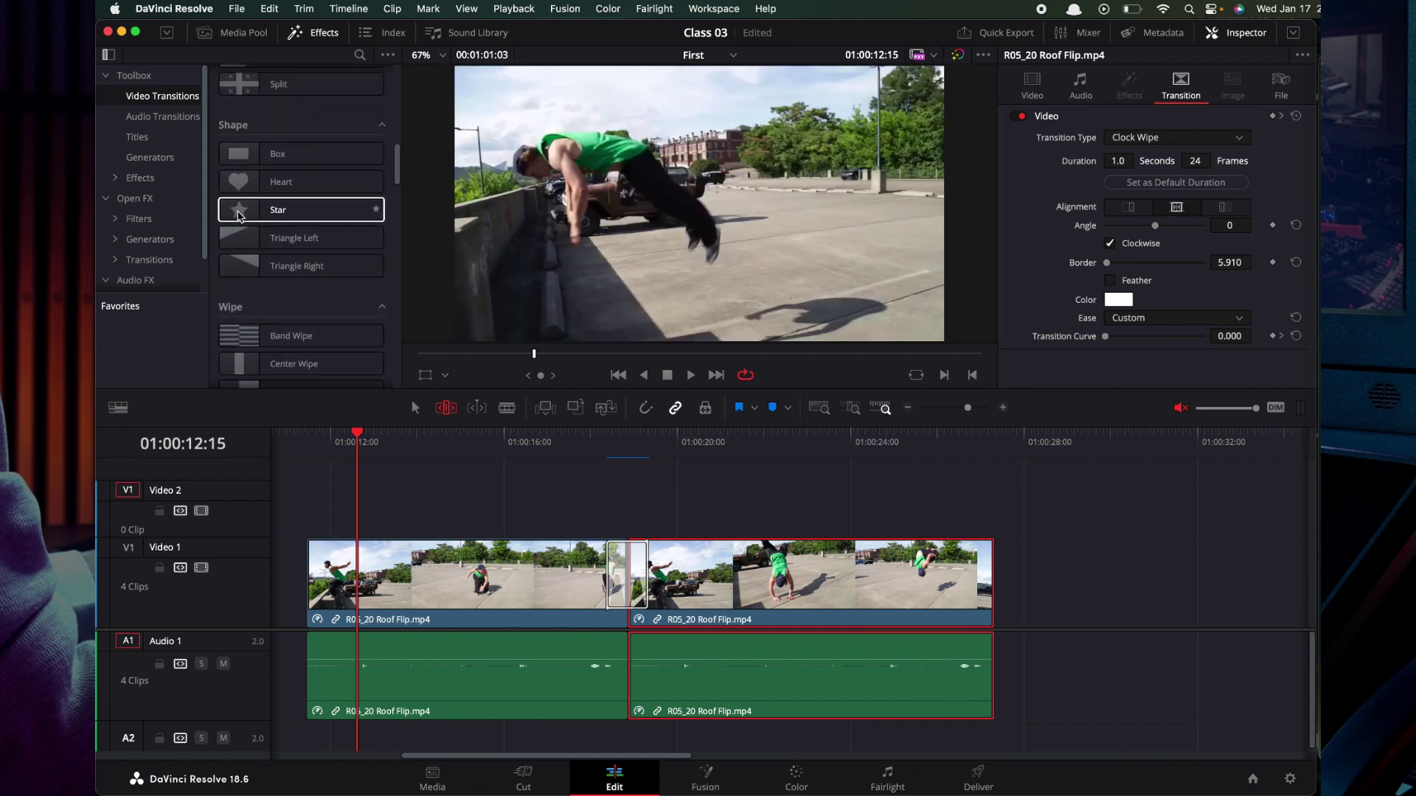
scroll(238, 215, "up", 1)
scroll(238, 215, "up", 1)
scroll(238, 215, "up", 2)
scroll(237, 216, "up", 1)
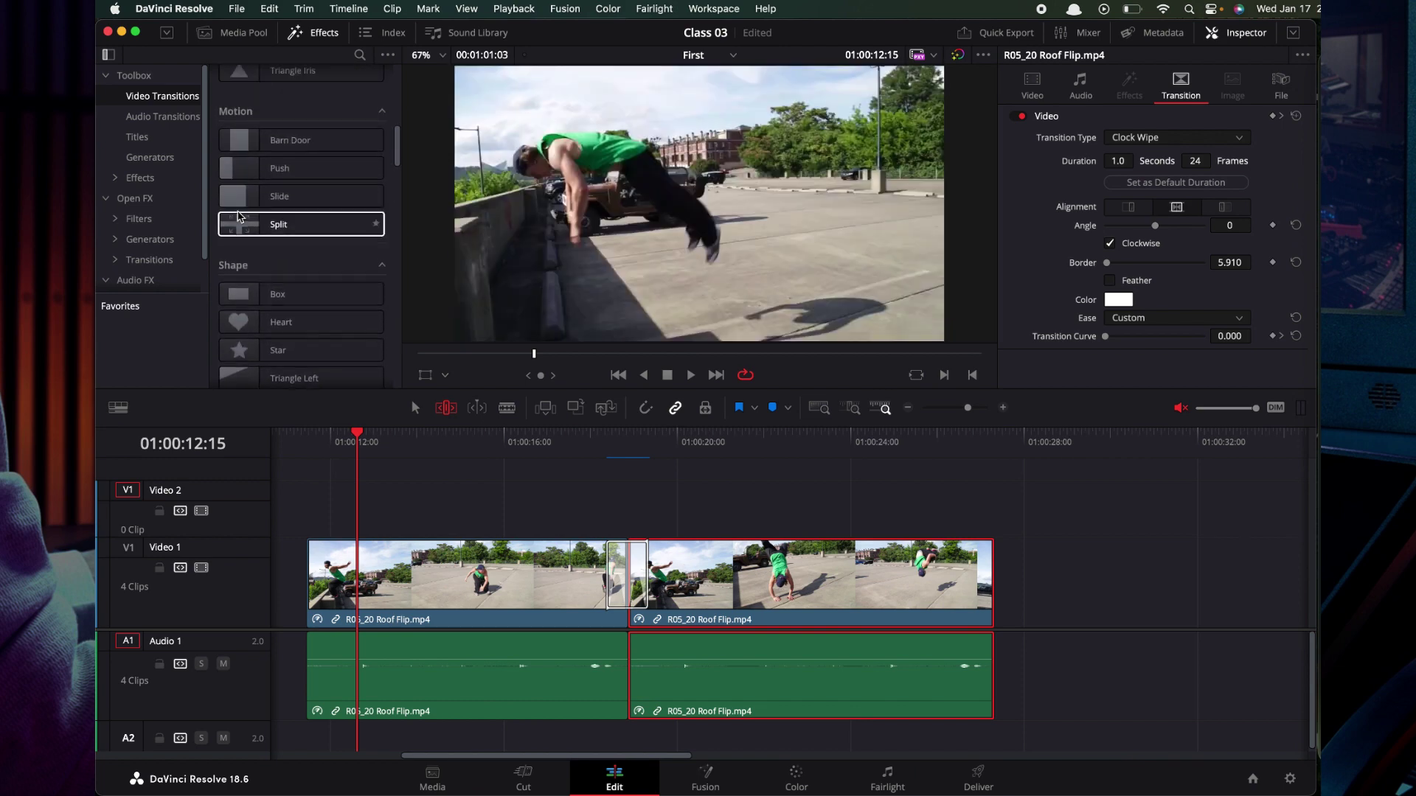
mouse_move(278, 177)
left_mouse_down()
mouse_move(700, 411)
mouse_move(616, 562)
mouse_move(627, 568)
left_mouse_up()
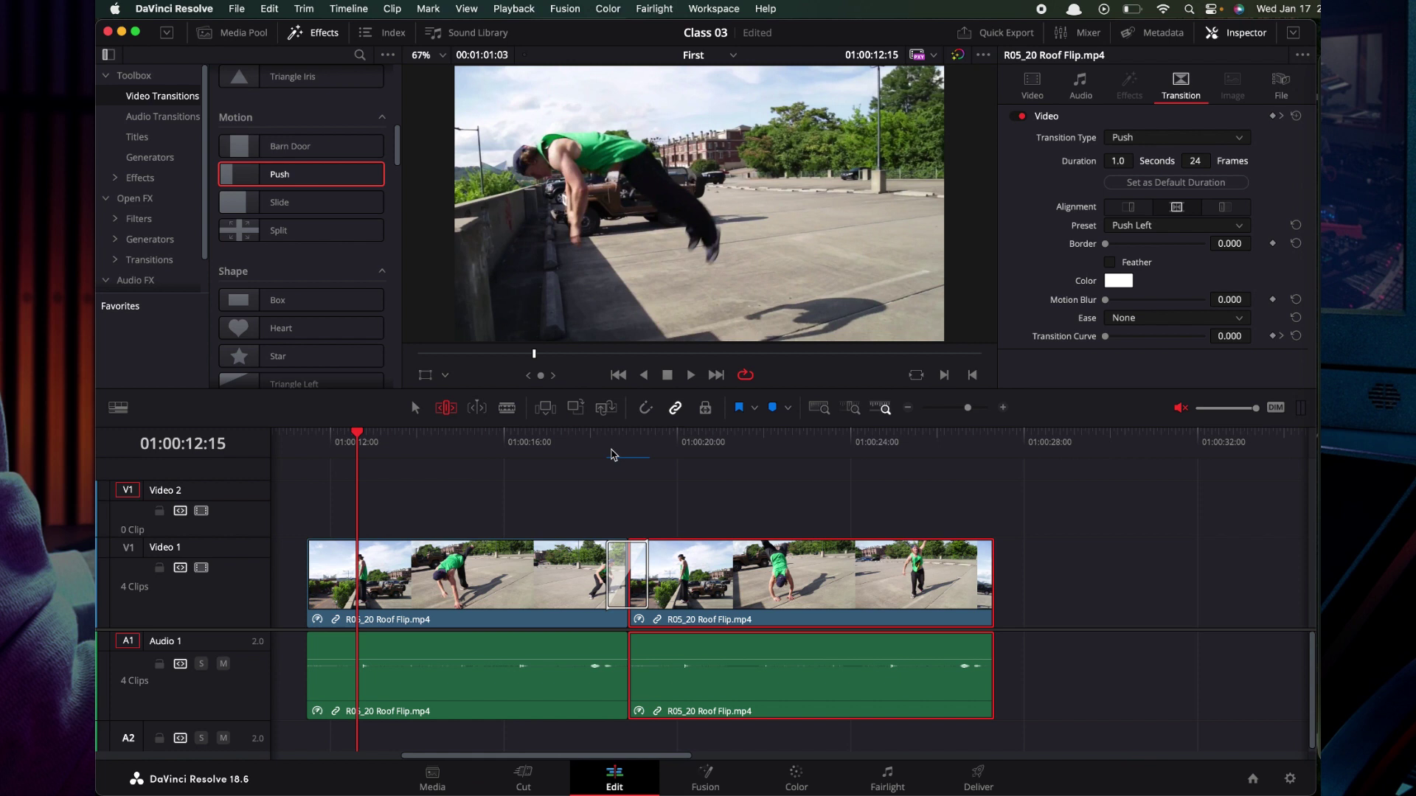
left_click(602, 443)
left_click_drag(602, 442, 621, 442)
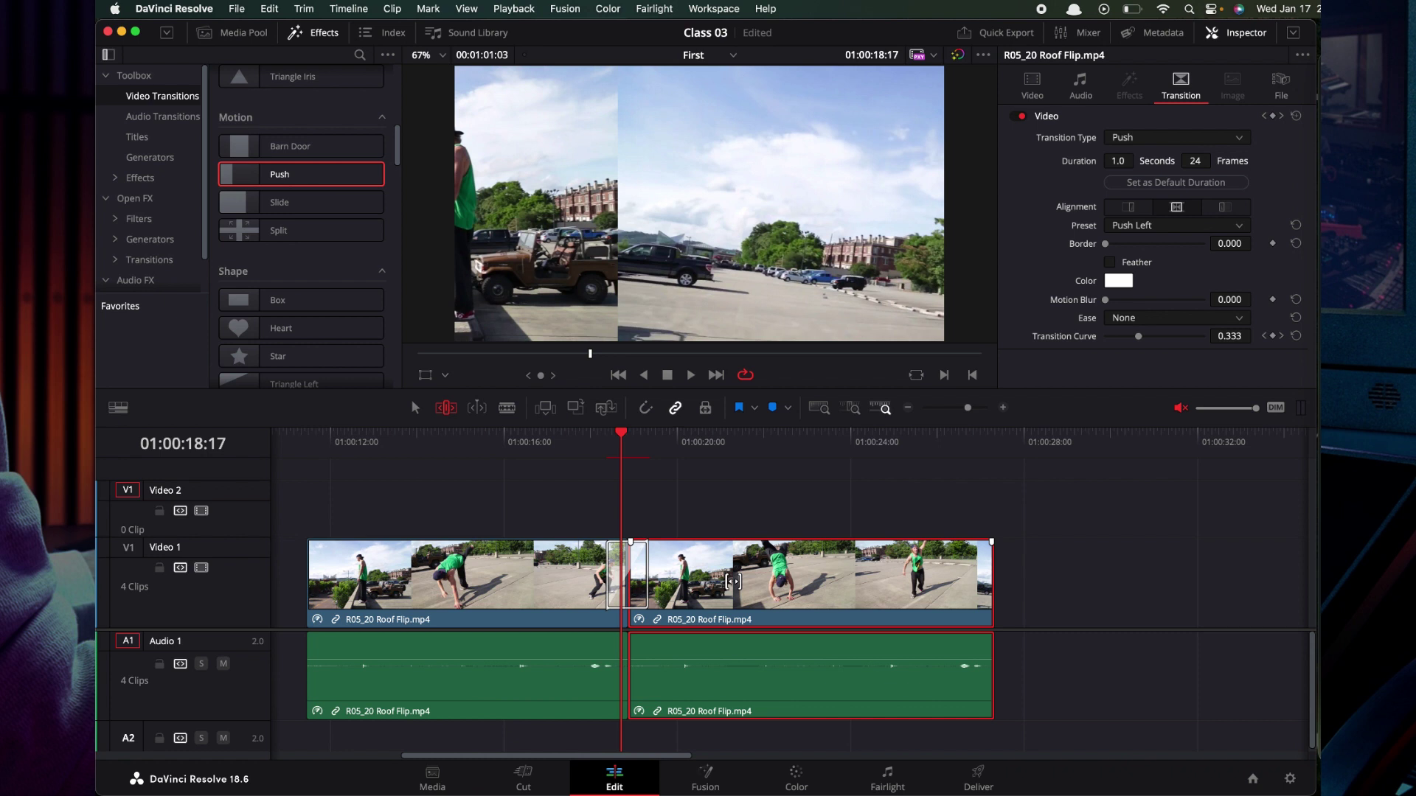
- Disable the second clip and its audio with D, then scrub the Push to curve 0.750
key("d")
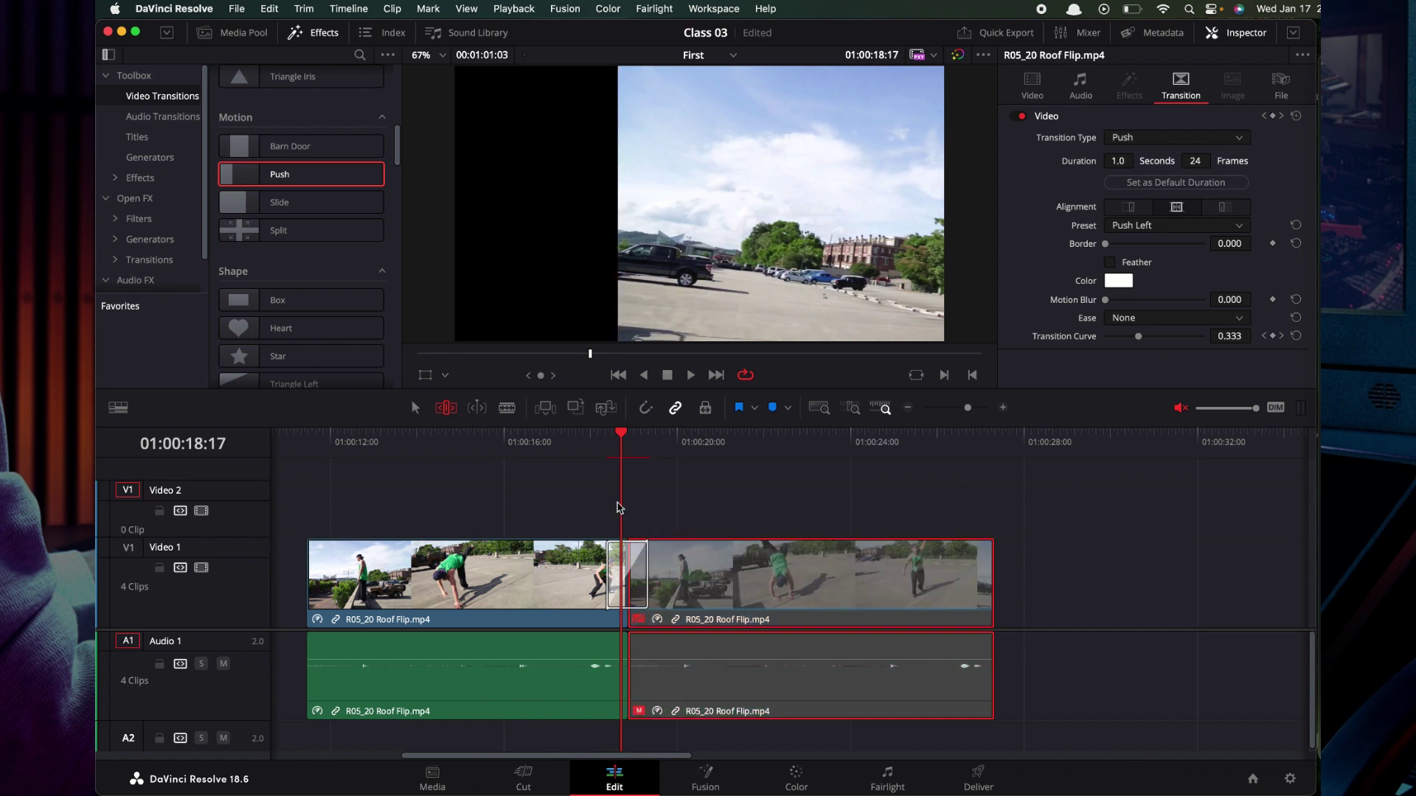
left_click_drag(623, 434, 630, 437)
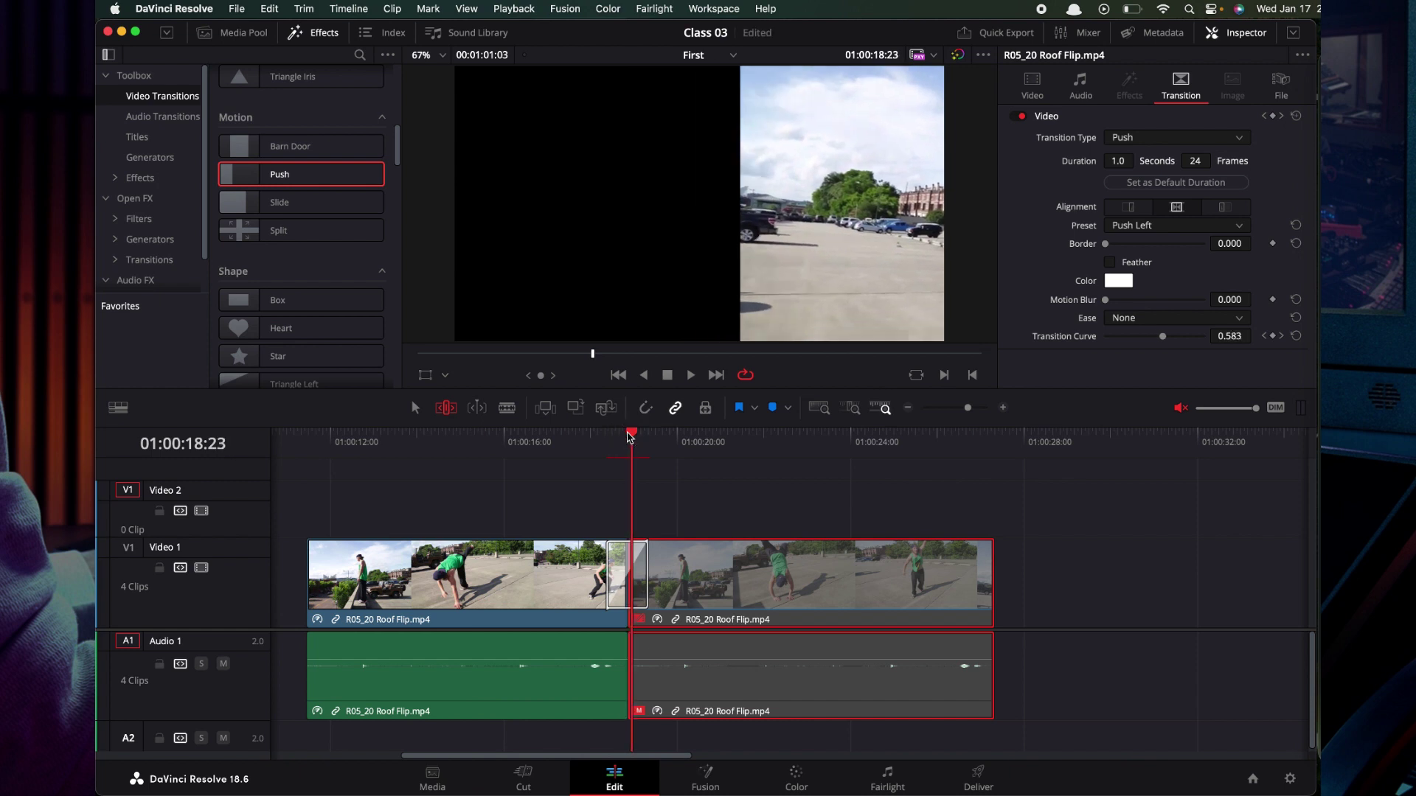
left_click_drag(629, 436, 639, 437)
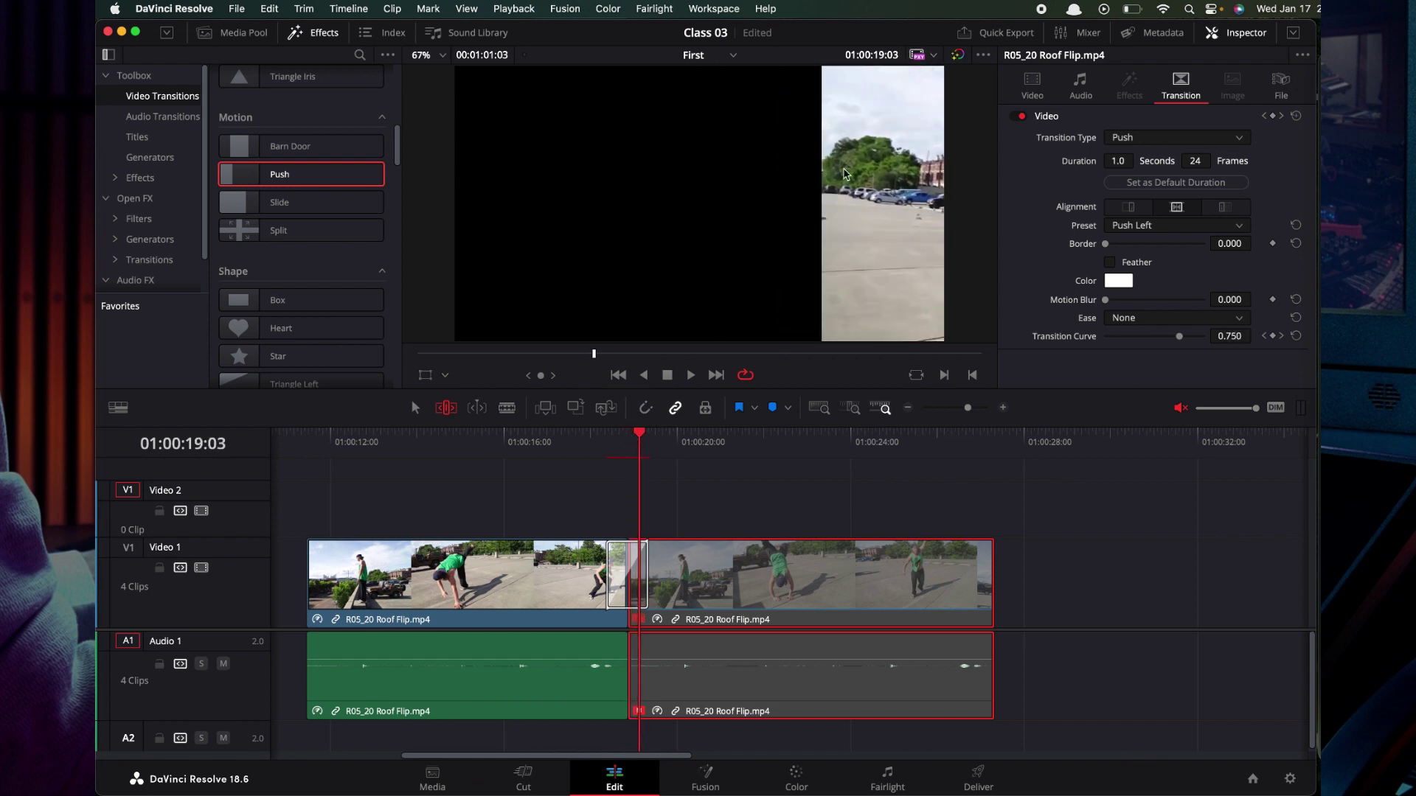
left_click(556, 582)
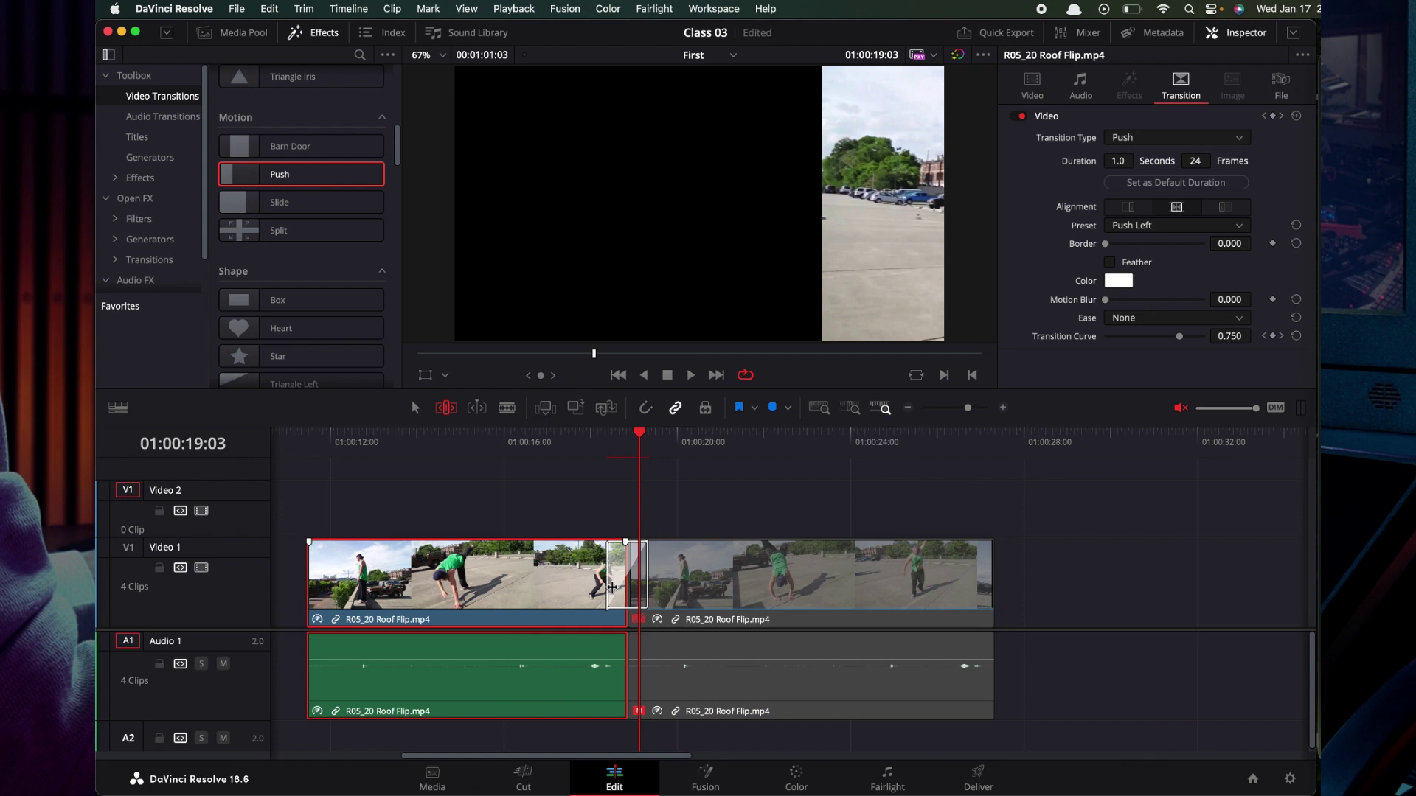
- Trim the cut, slip the second clip's footage, and scrub back to the Push's start (0.208)
left_click_drag(611, 609, 613, 619)
left_click_drag(612, 619, 595, 590)
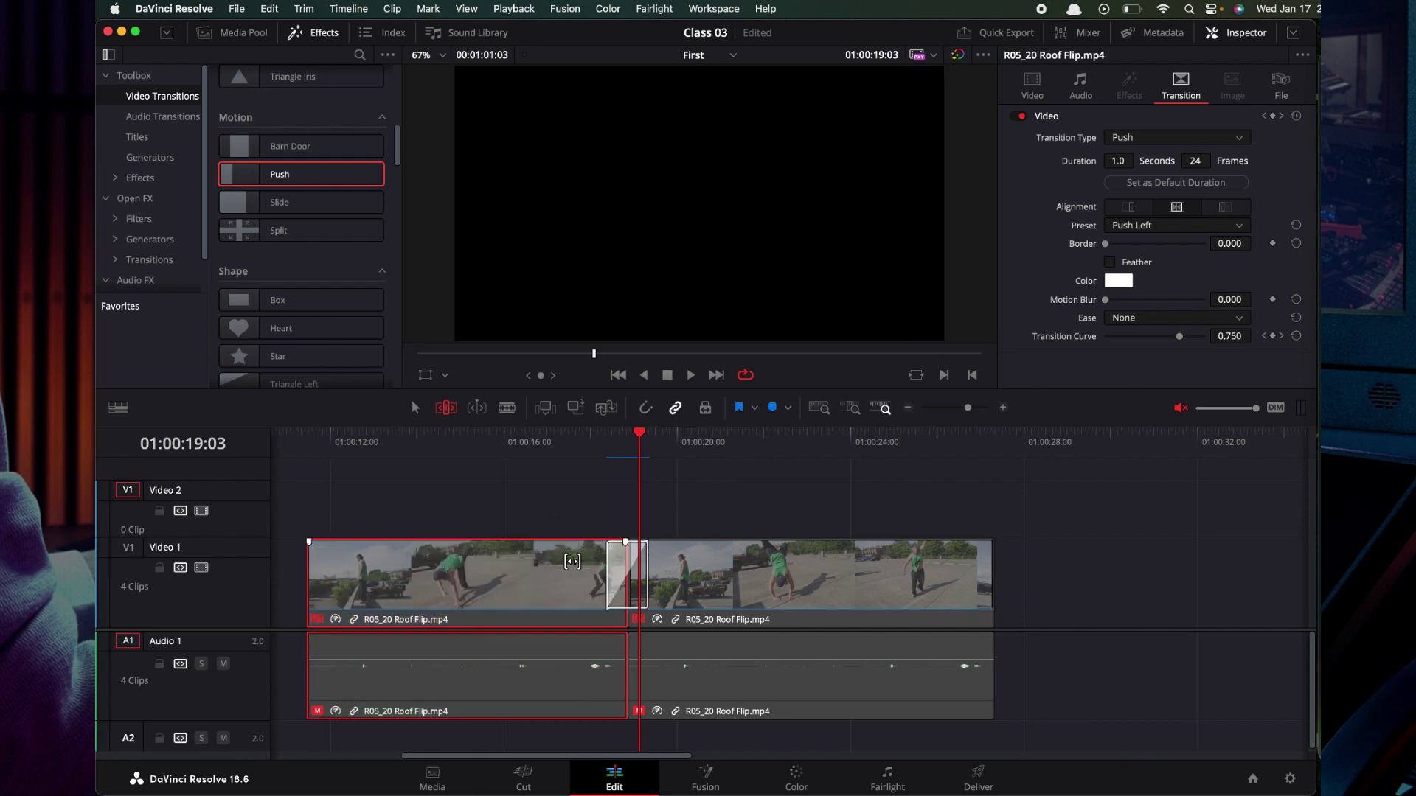
left_click(713, 554)
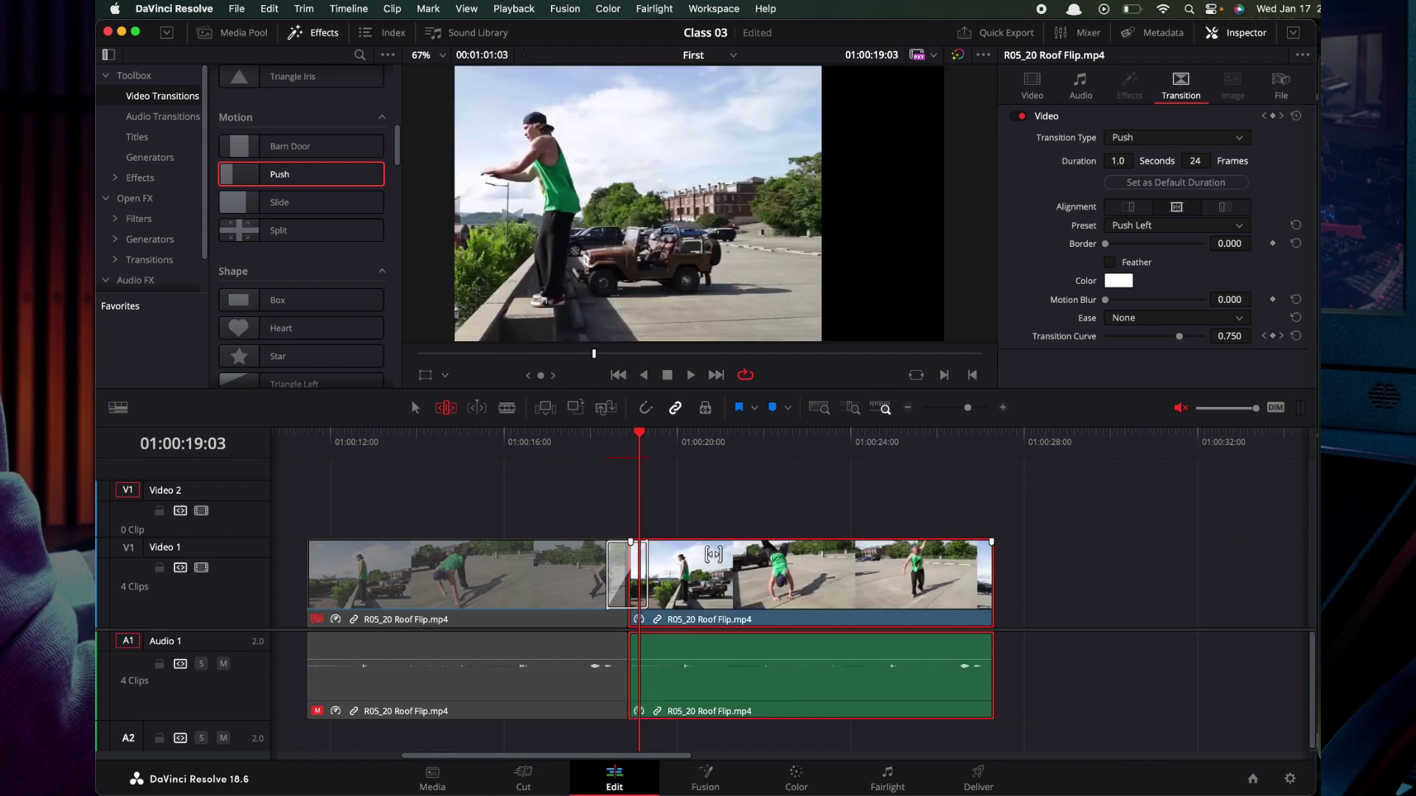
left_click_drag(671, 566, 670, 566)
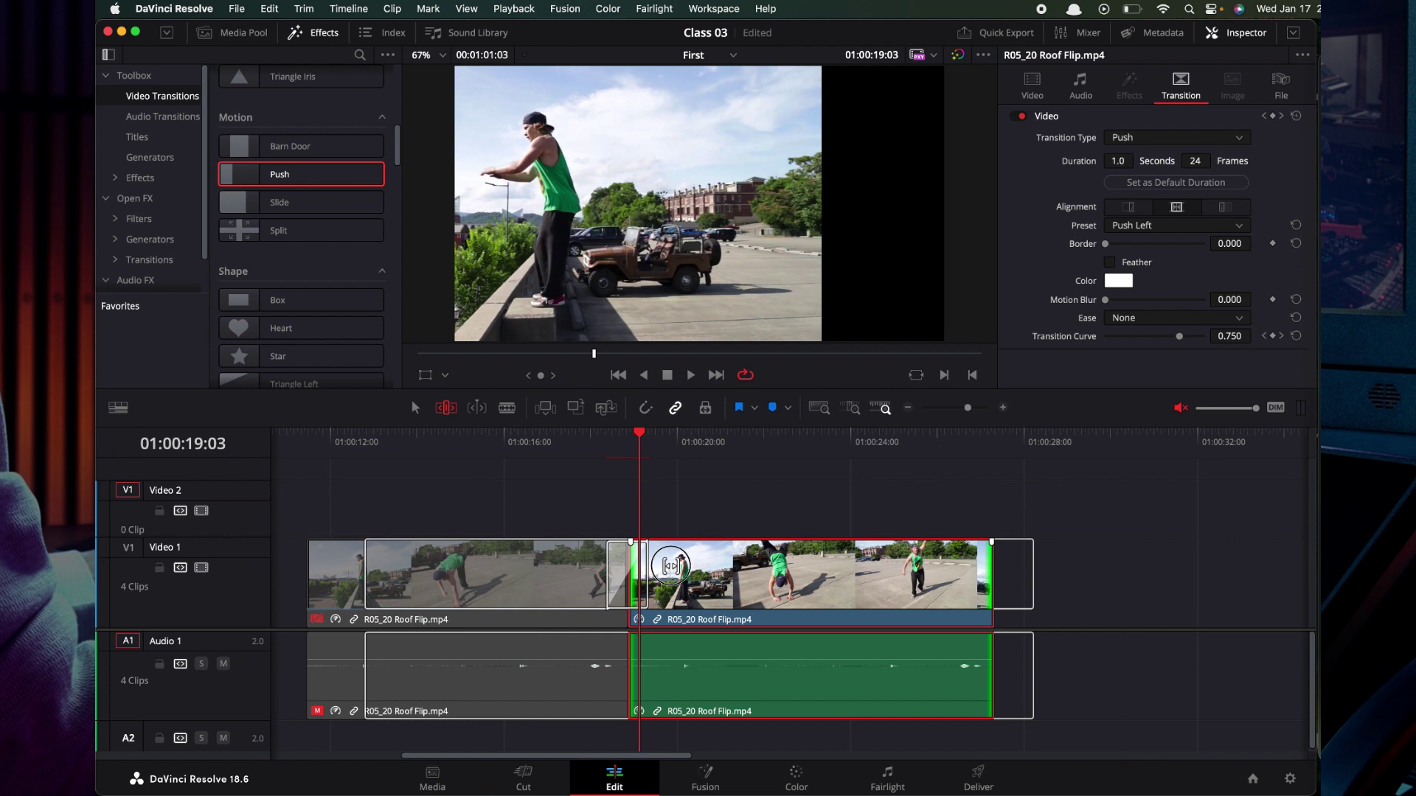
left_click_drag(638, 441, 616, 446)
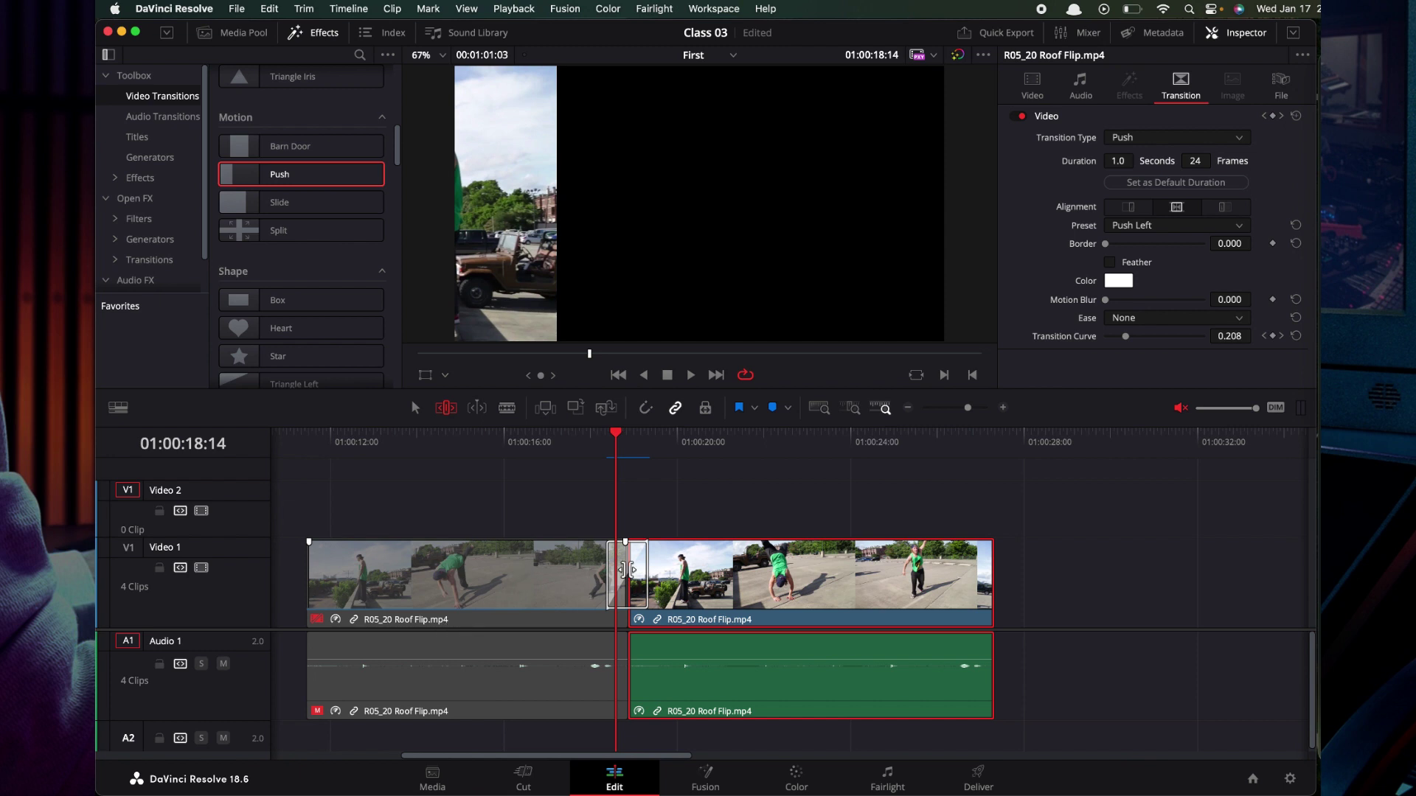
- Roll the edit point between the clips later and move the playhead toward the first clip's end
left_click(624, 573)
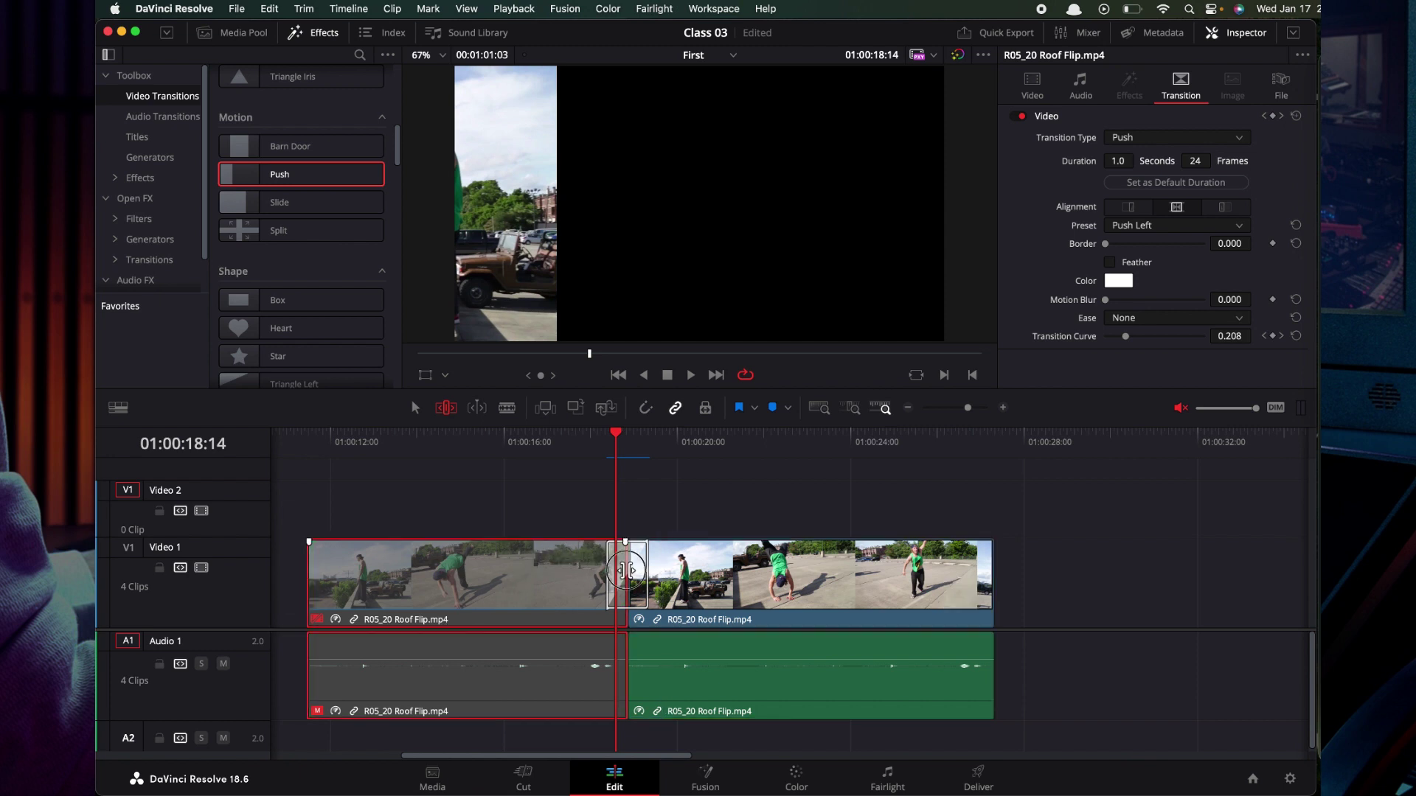
mouse_move(625, 573)
left_mouse_down()
mouse_move(711, 566)
mouse_move(590, 567)
mouse_move(705, 567)
left_mouse_up()
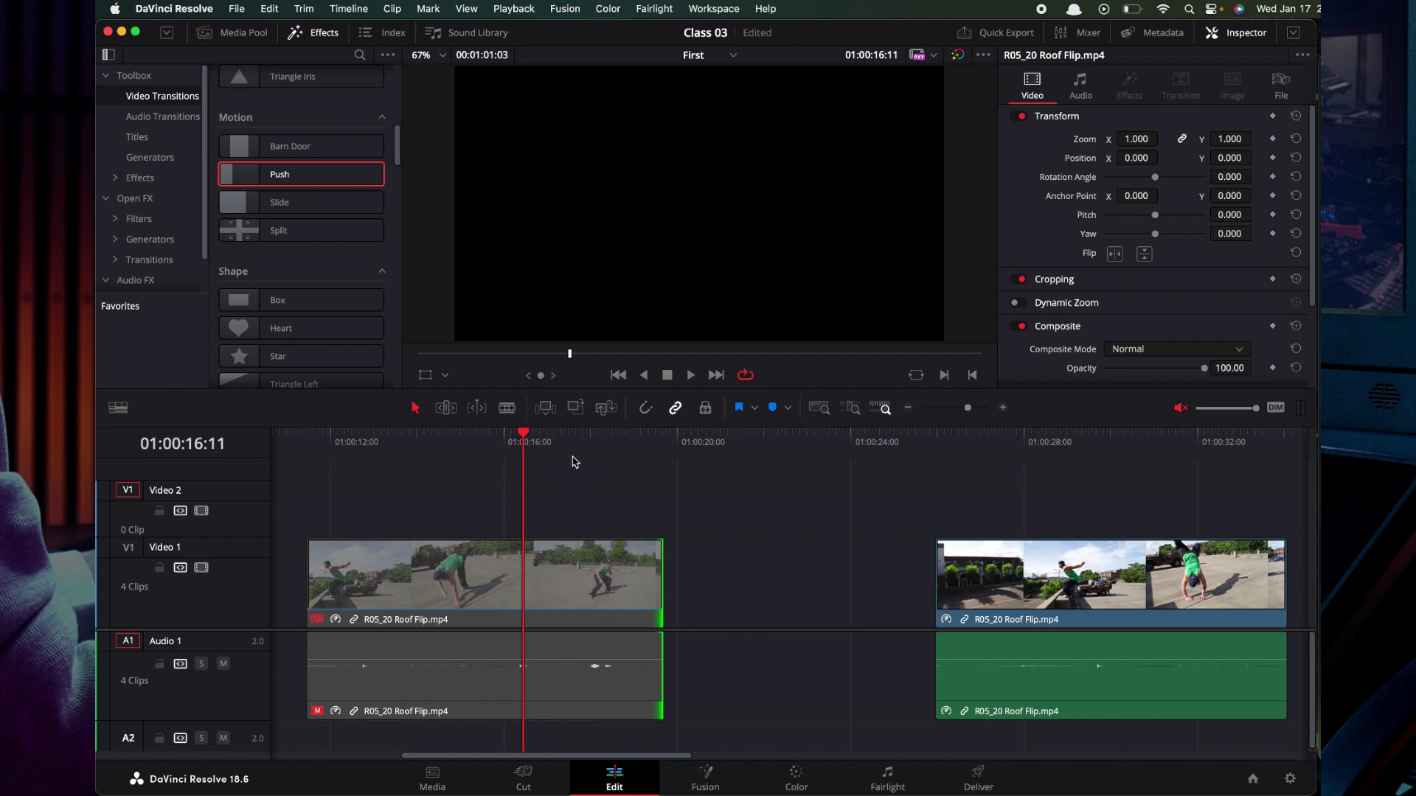
mouse_move(528, 441)
left_mouse_down()
mouse_move(583, 455)
mouse_move(659, 444)
mouse_move(629, 452)
mouse_move(643, 448)
left_mouse_up()
left_click(584, 544)
- Turn on snapping and slide the second clip flush against the first clip's end
left_click_drag(963, 565, 784, 566)
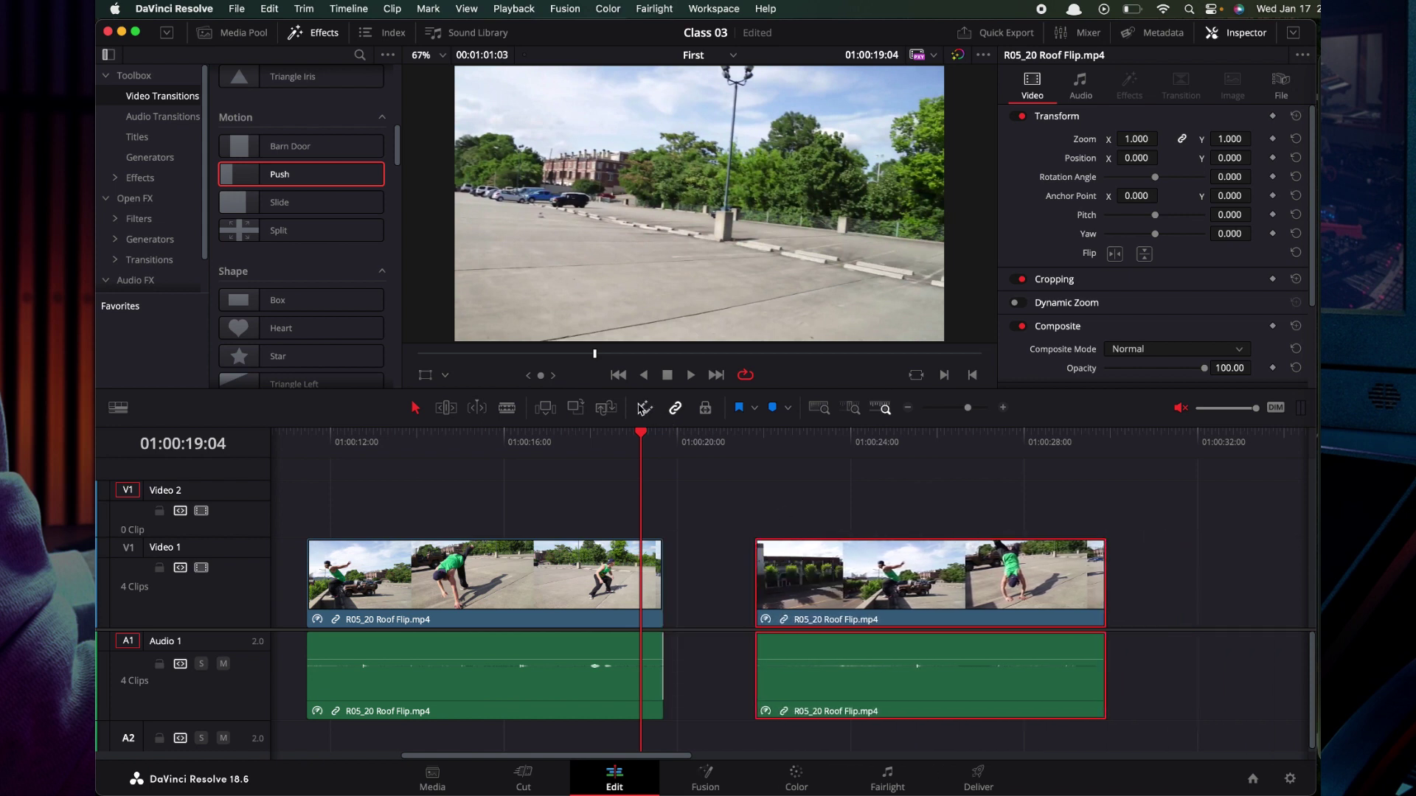
left_click(641, 409)
left_click_drag(818, 550, 727, 554)
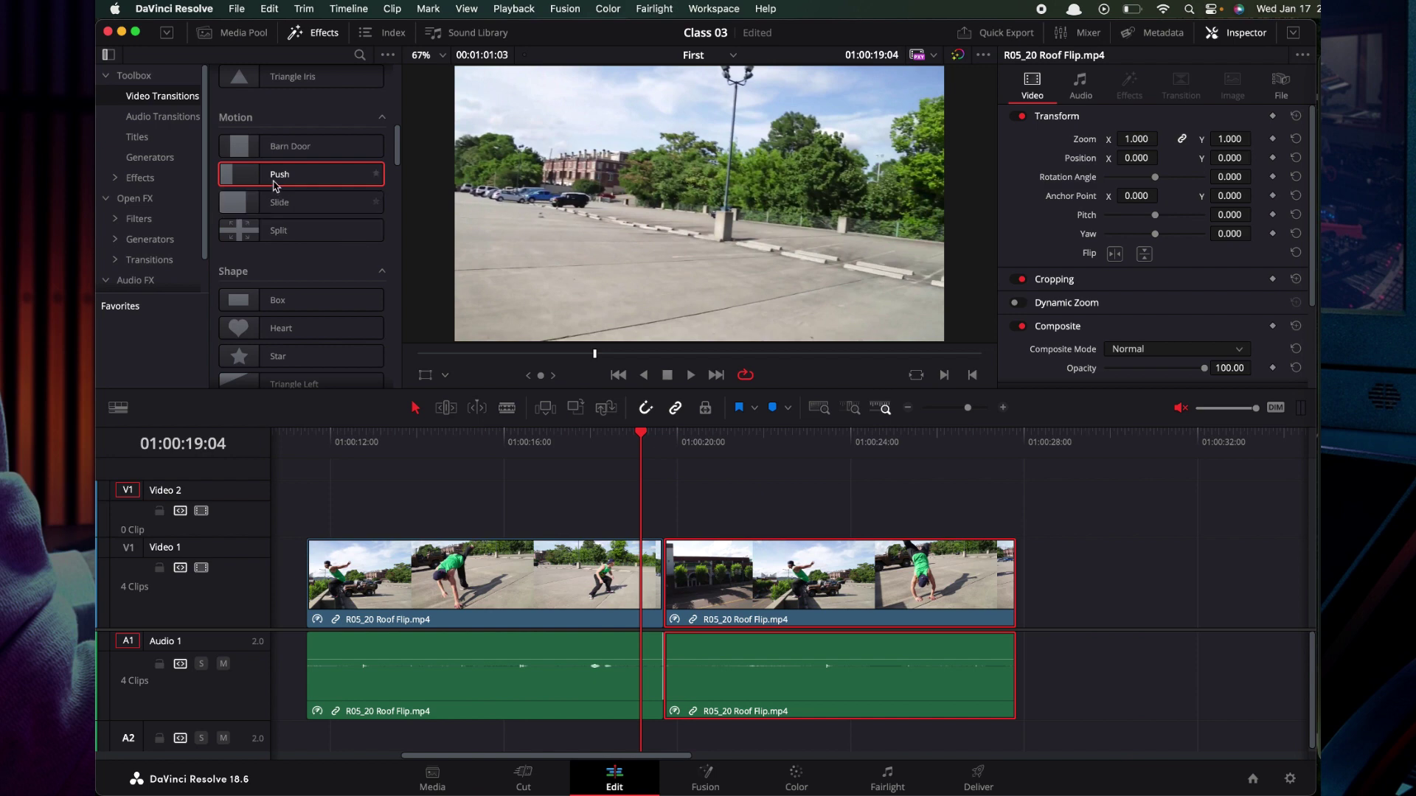
- Try placing the Push transition over the cut near 01:00:19
left_click_drag(274, 184, 673, 554)
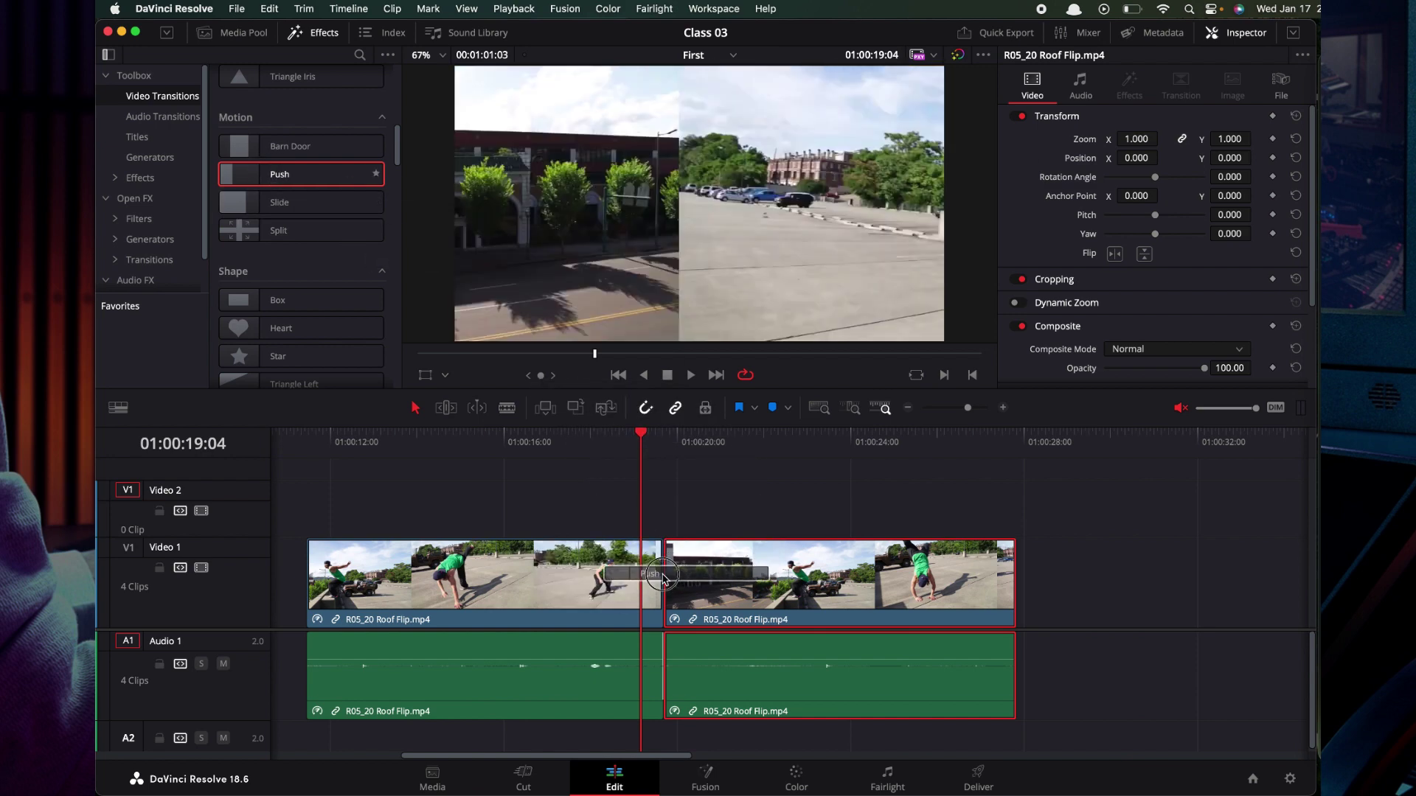
left_click_drag(661, 578, 643, 582)
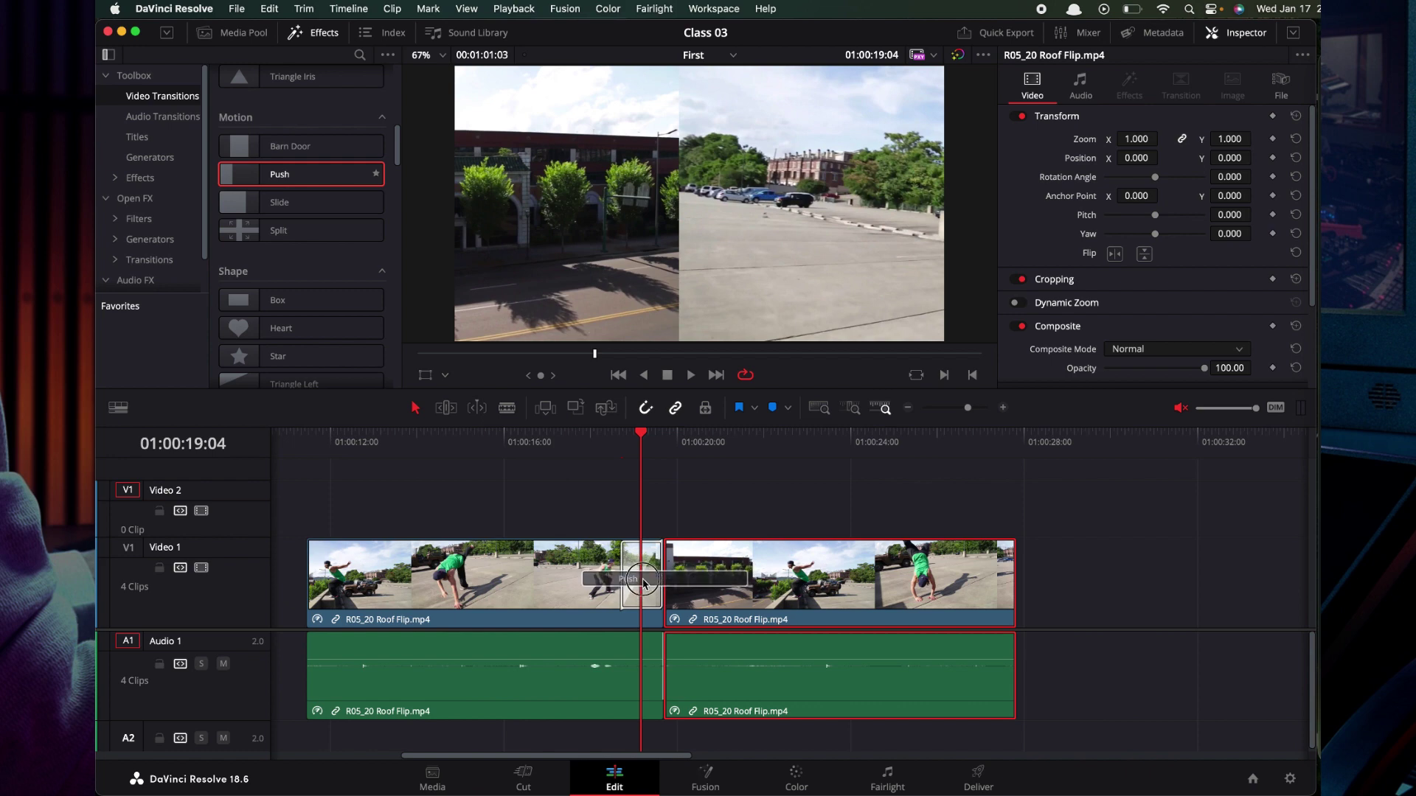
left_click_drag(643, 583, 605, 498)
left_click(612, 570)
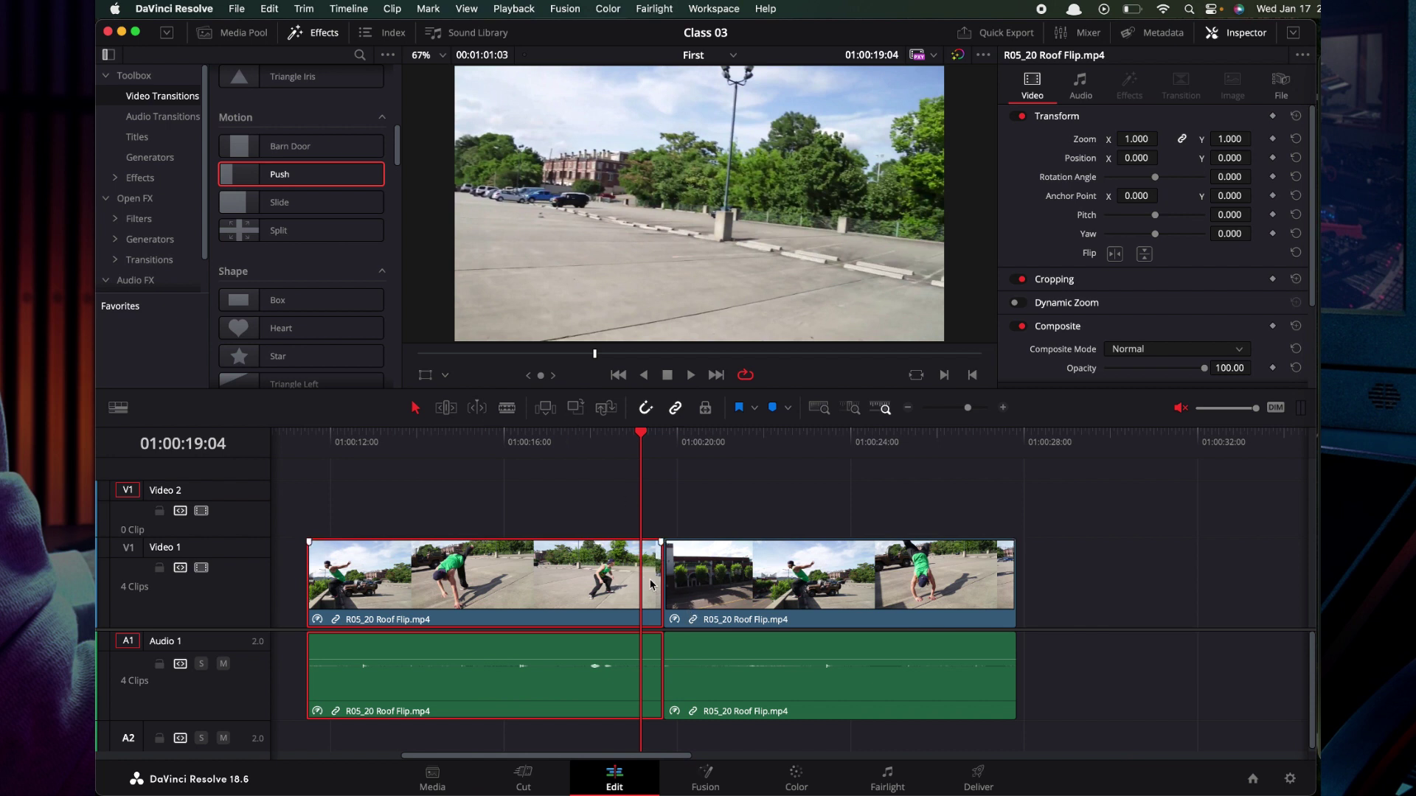
- Trim the first clip's end back about a second, opening a gap before the second clip
left_click_drag(654, 576, 748, 590)
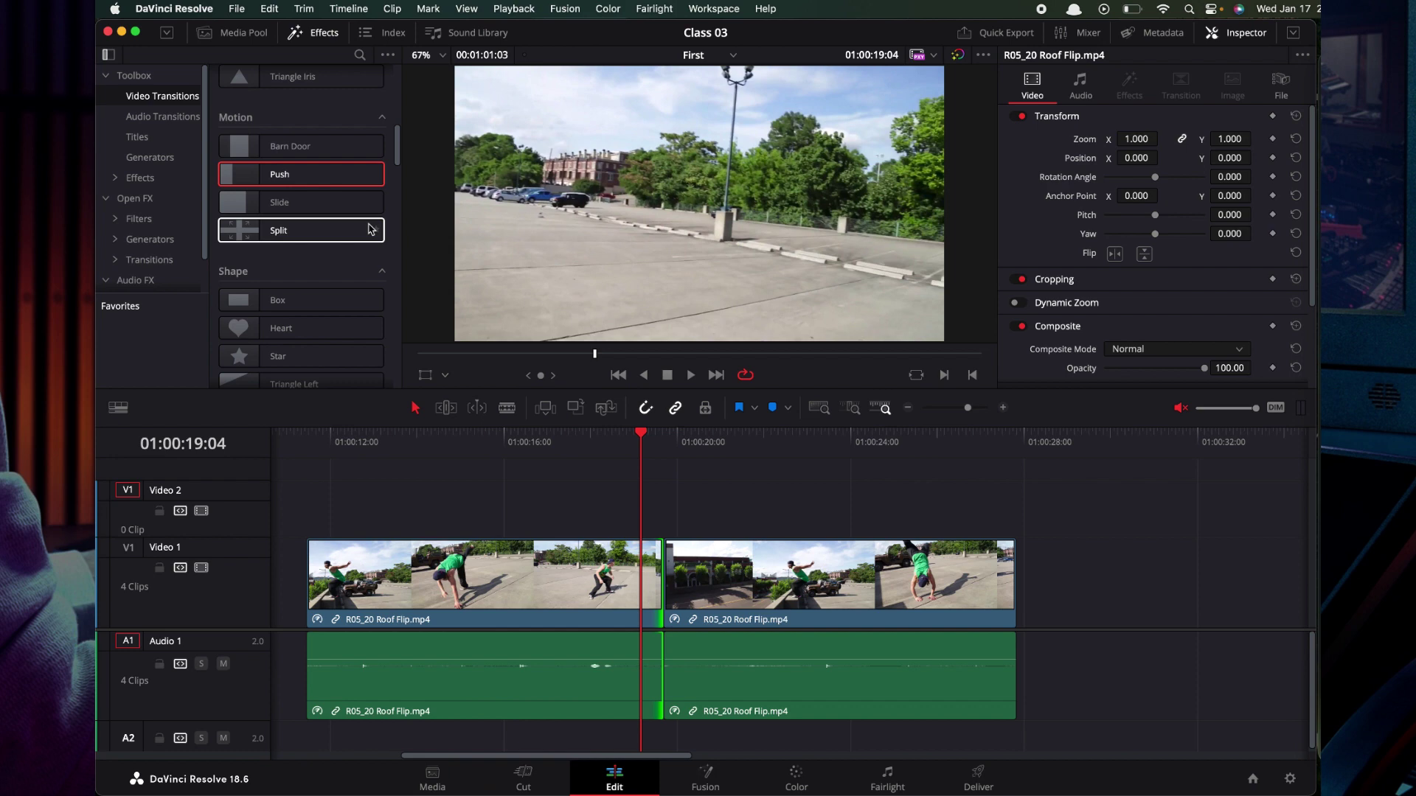
mouse_move(308, 175)
left_mouse_down()
mouse_move(632, 590)
mouse_move(643, 583)
left_mouse_up()
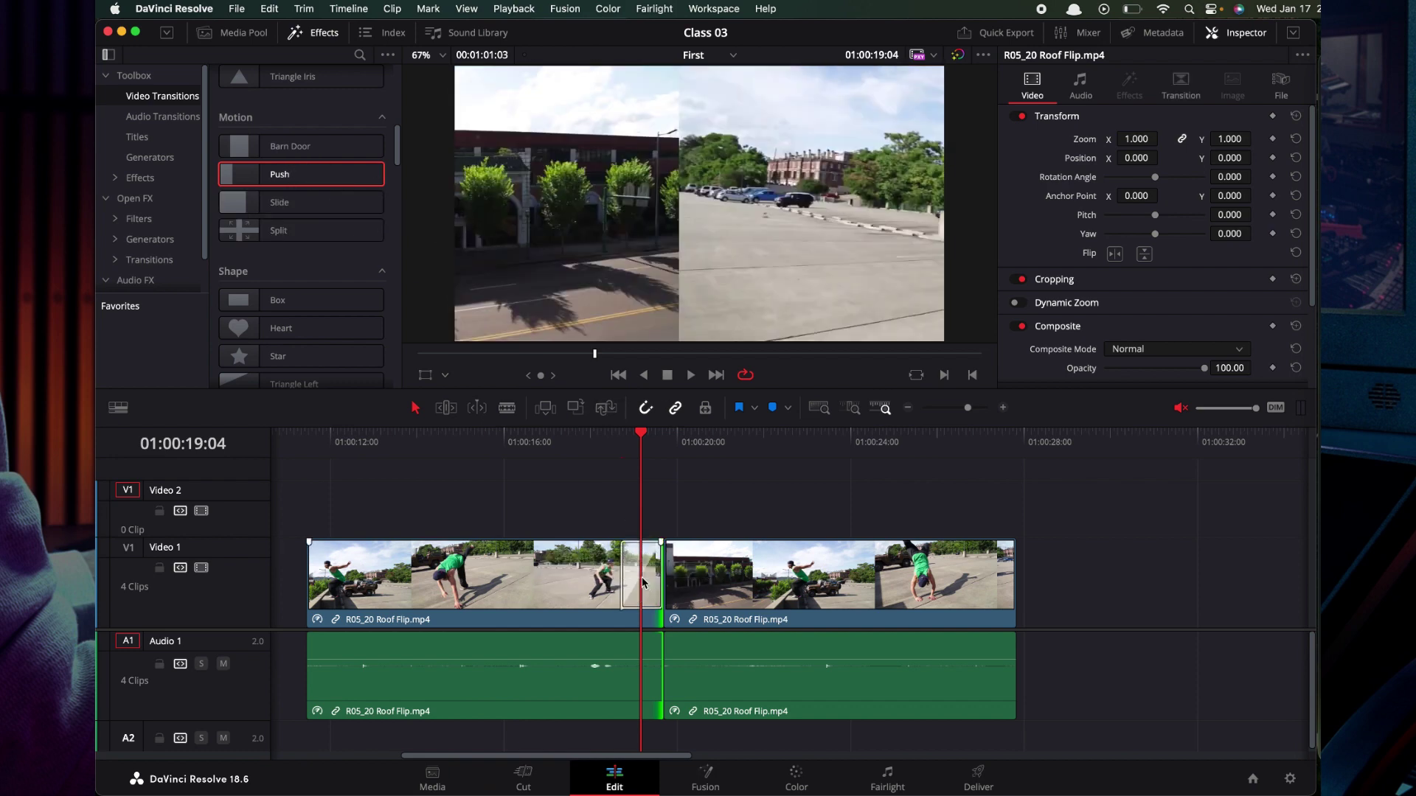
left_click(621, 439)
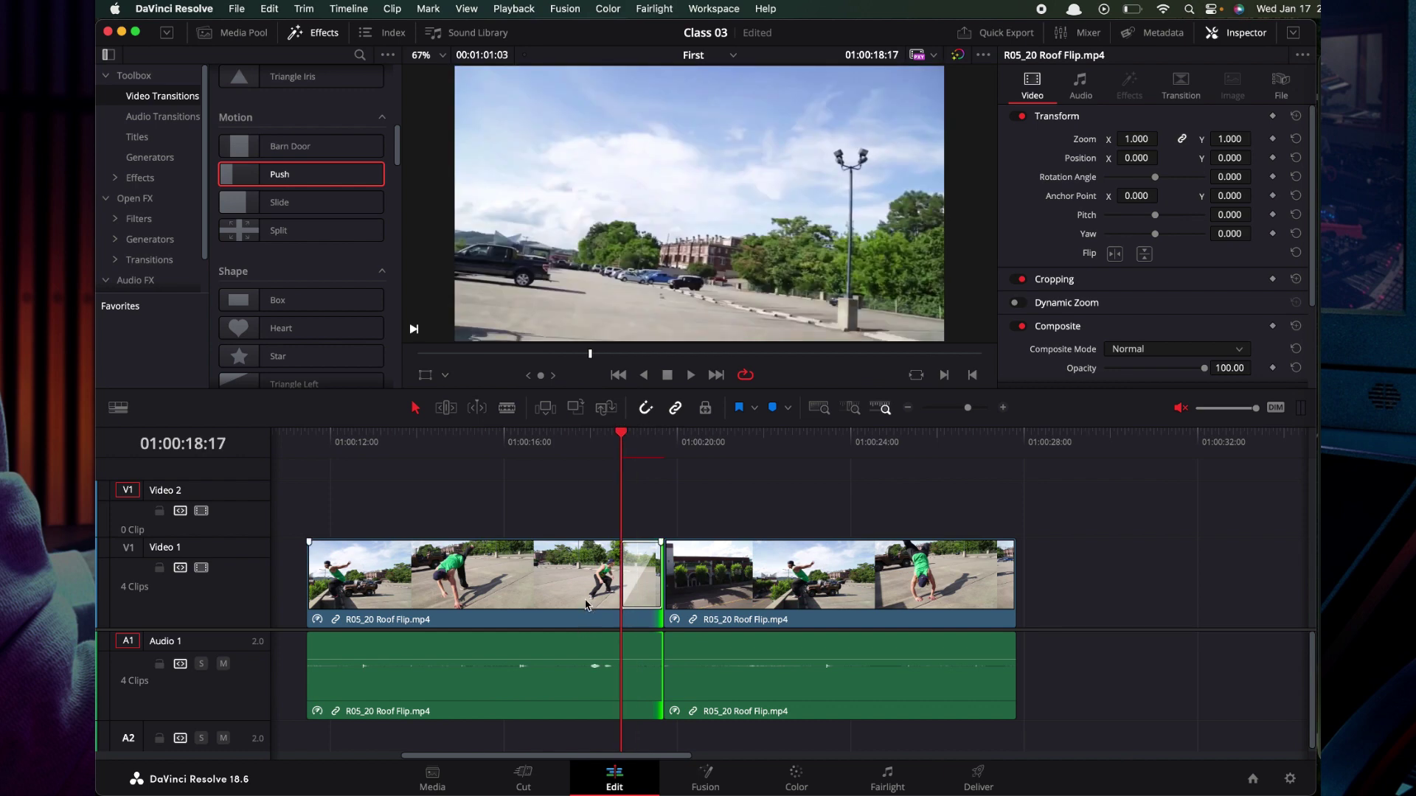
left_click(586, 603)
left_click(656, 585)
left_click_drag(645, 586, 613, 589)
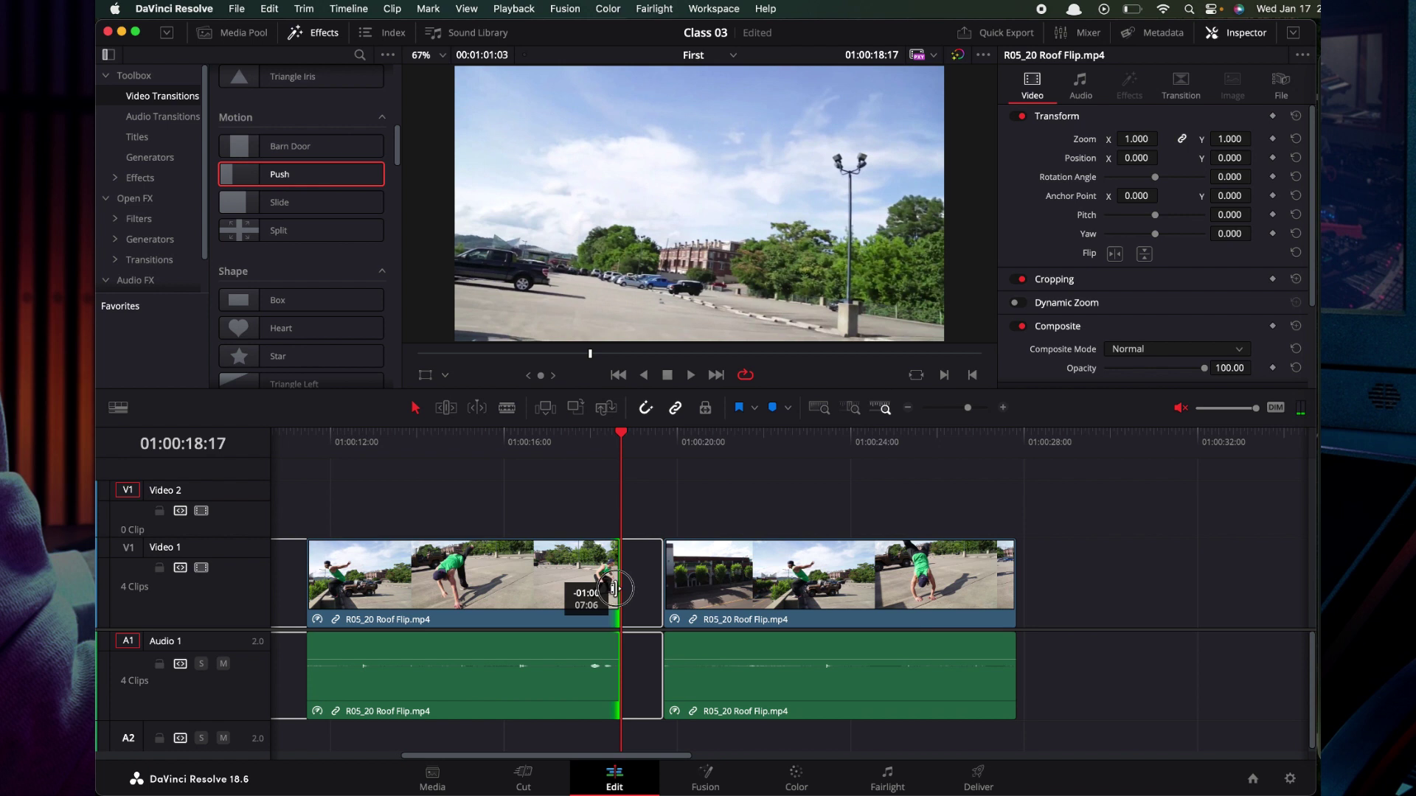
- Slide the first clip right to meet the second and add Push at the cut
left_click(599, 582)
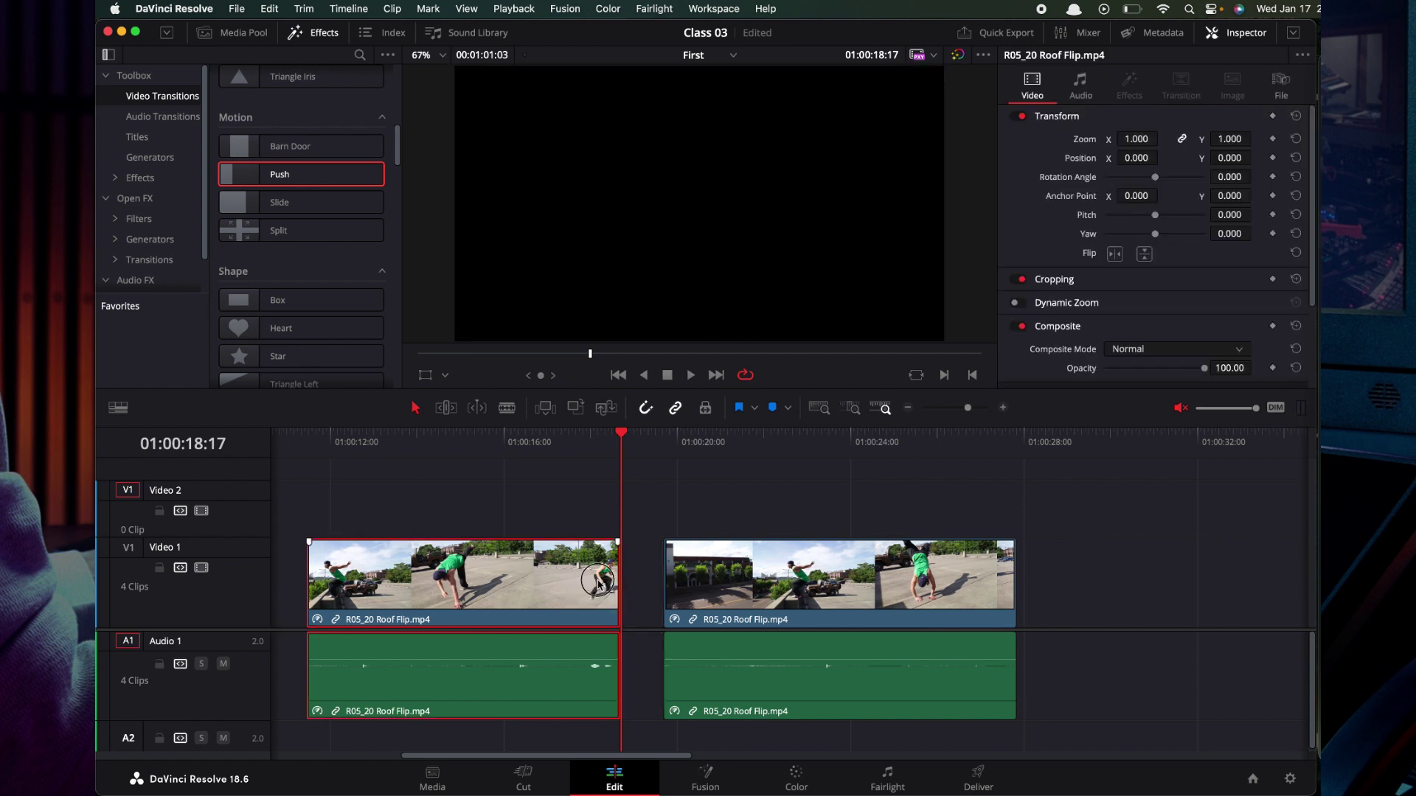
left_click_drag(599, 584, 615, 586)
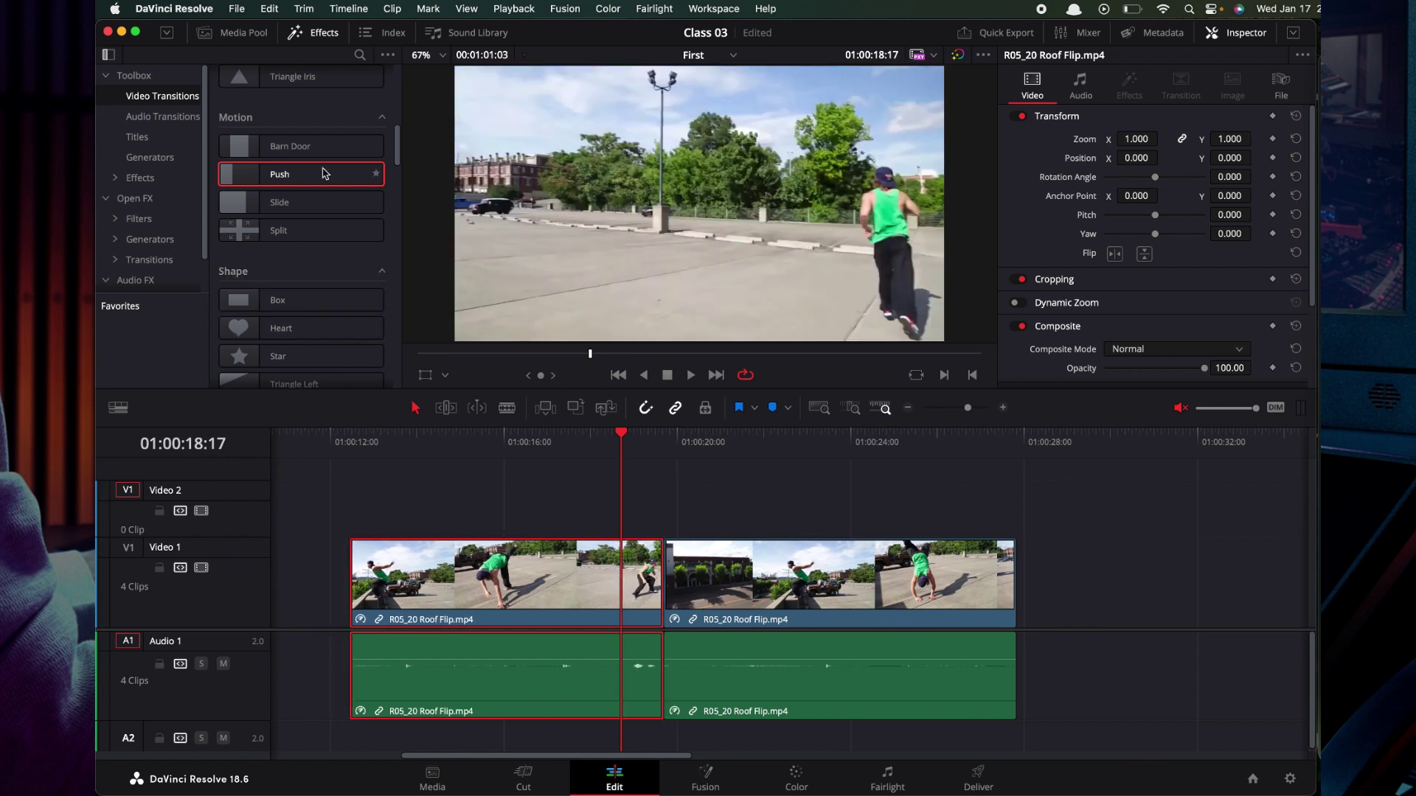
left_click_drag(300, 174, 667, 571)
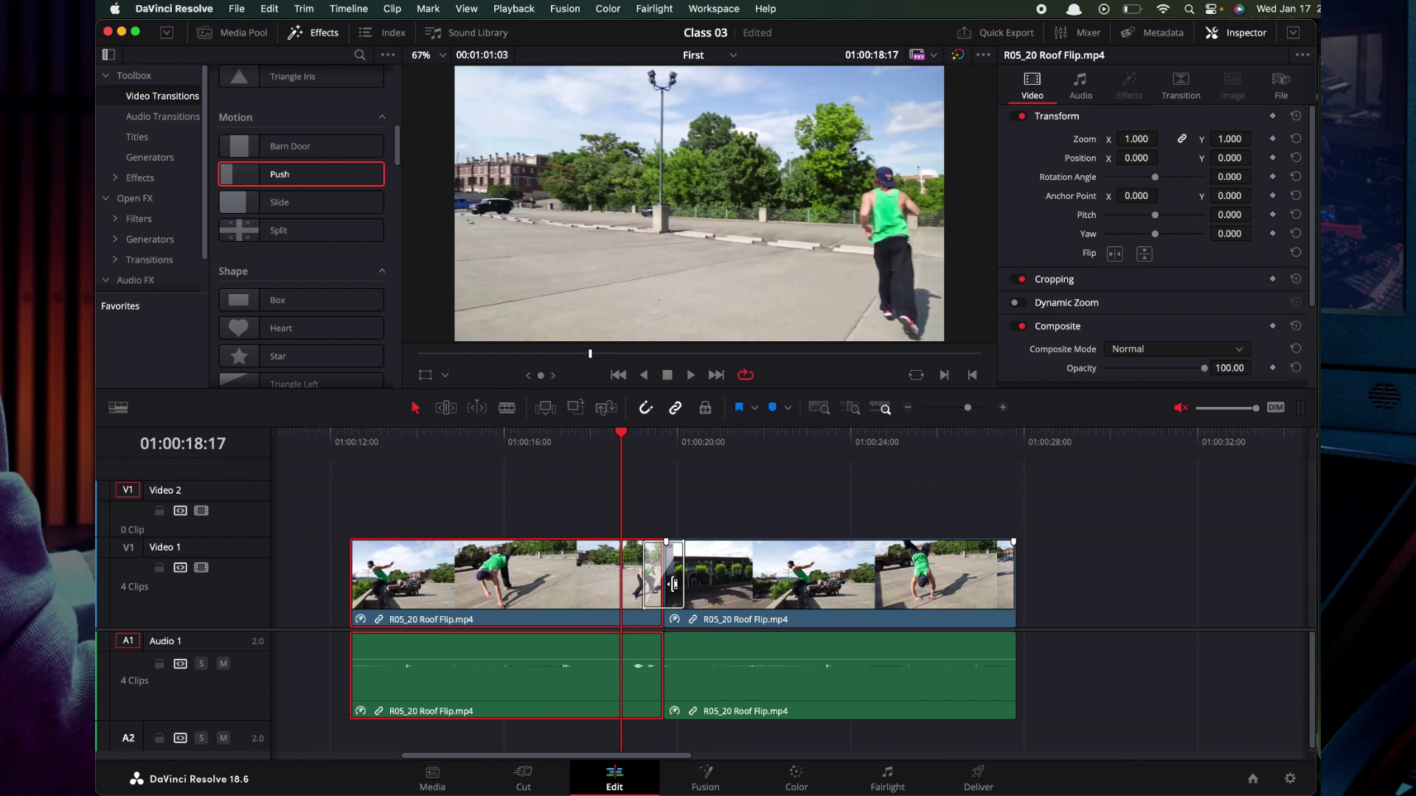
- Shorten the Push transition to 1.1 seconds (26 frames)
left_click(673, 568)
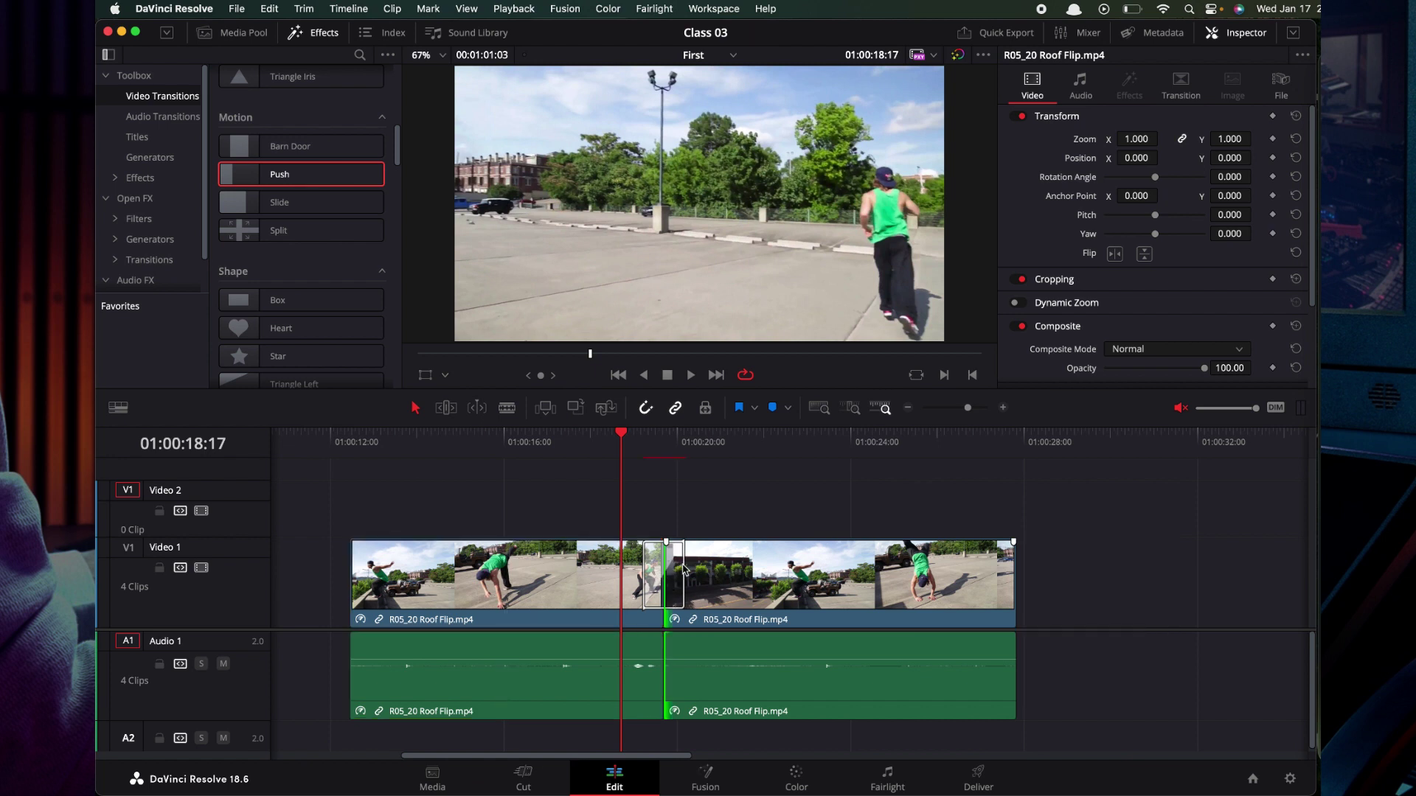
left_click(682, 566)
mouse_move(683, 565)
left_mouse_down()
mouse_move(668, 569)
mouse_move(703, 572)
left_mouse_up()
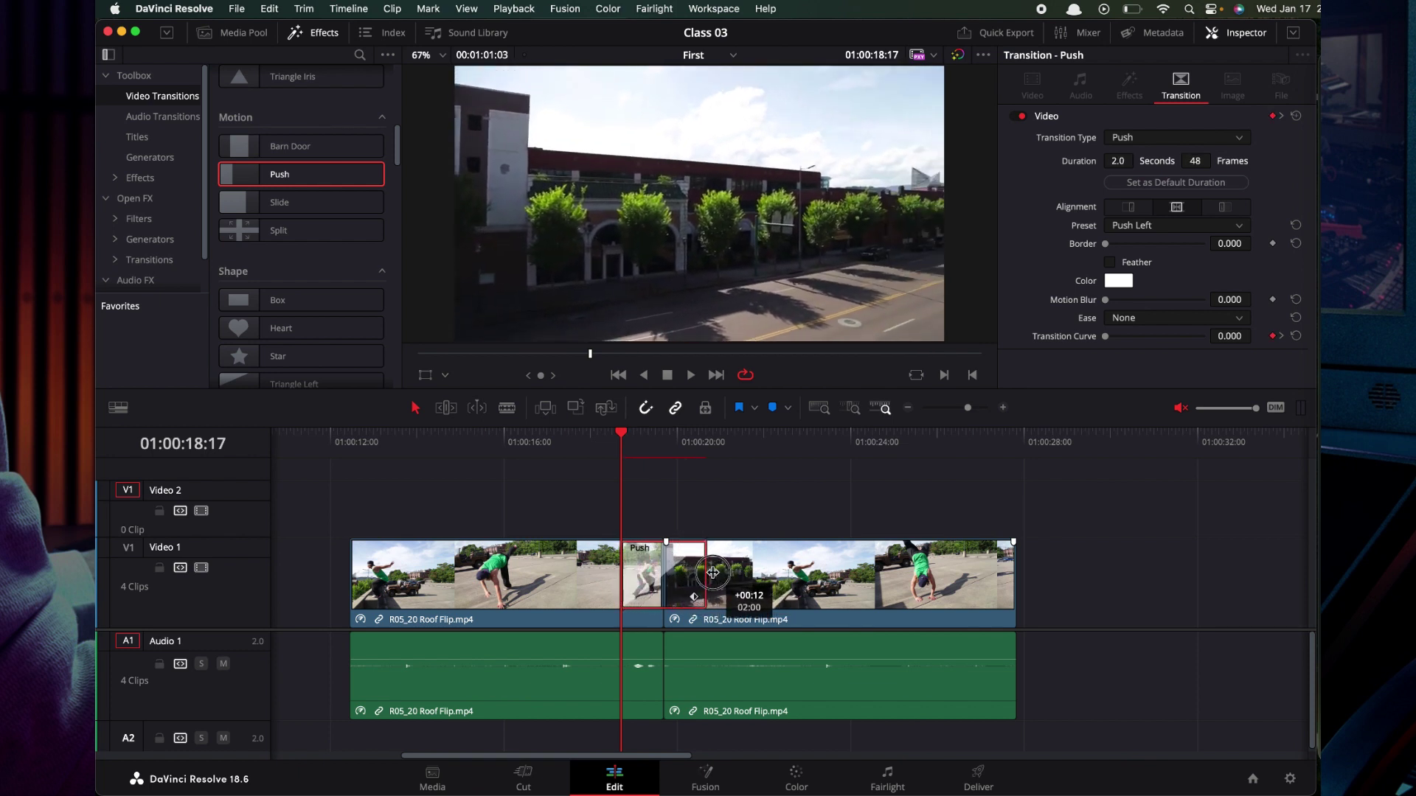
left_click_drag(703, 572, 686, 569)
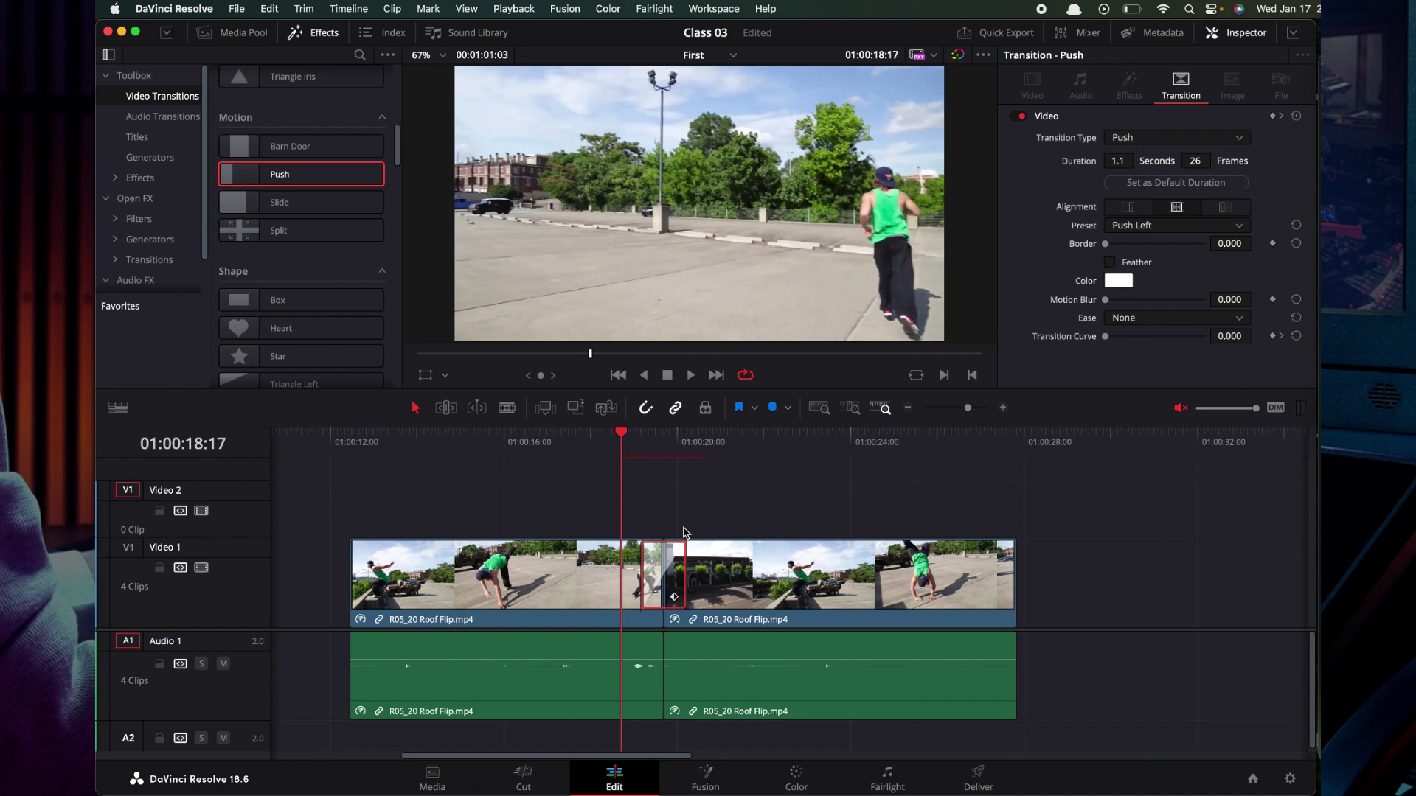